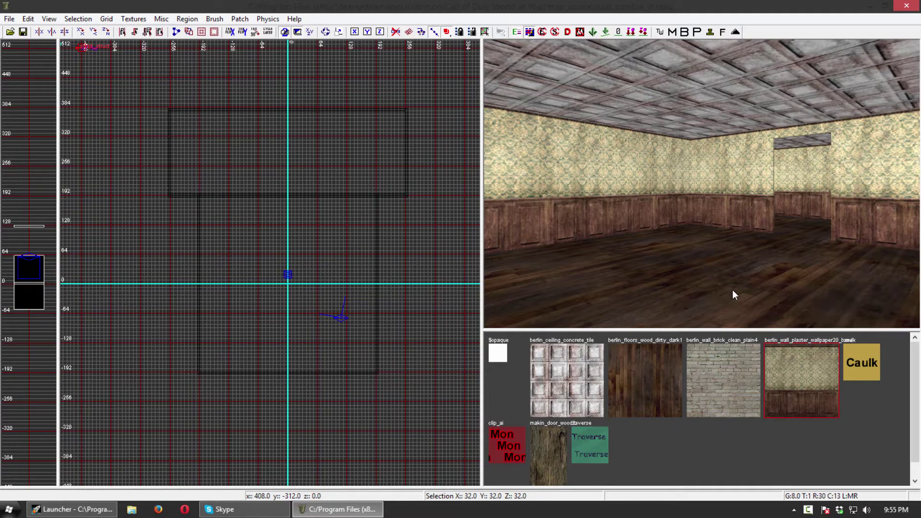
# - Select the long wallpapered wall brush at x -192 in the main room
pyautogui.moveTo(732, 290); pyautogui.dragTo(700, 205, button='right')
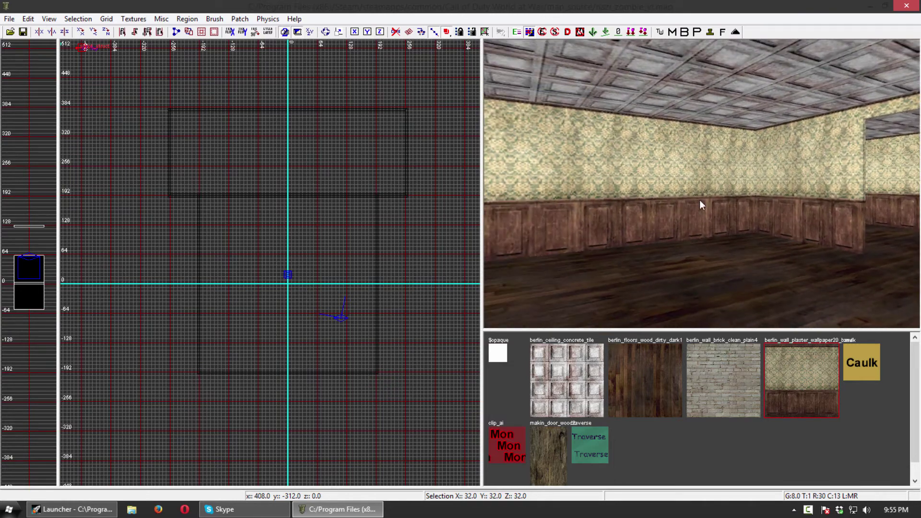
pyautogui.keyDown('shift'); pyautogui.click(701, 205); pyautogui.keyUp('shift')
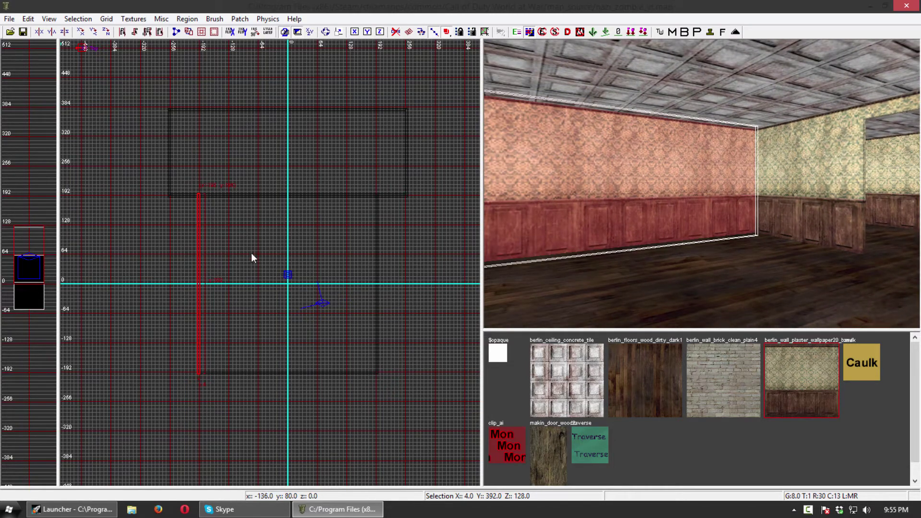
pyautogui.scroll(3, 250, 241)
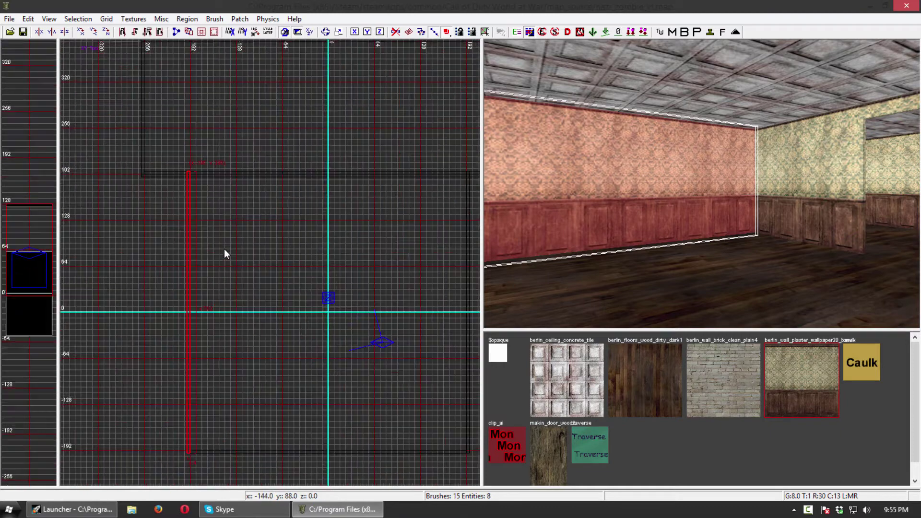
pyautogui.moveTo(223, 249); pyautogui.dragTo(317, 243, button='right')
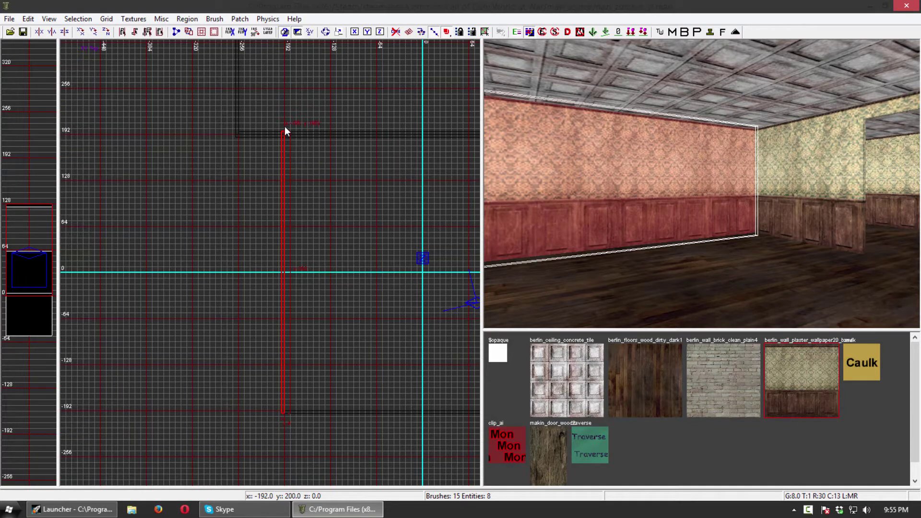
# - Try to shorten the selected wall by pulling in its northern end, and undo the resize
pyautogui.moveTo(284, 127); pyautogui.dragTo(290, 184)
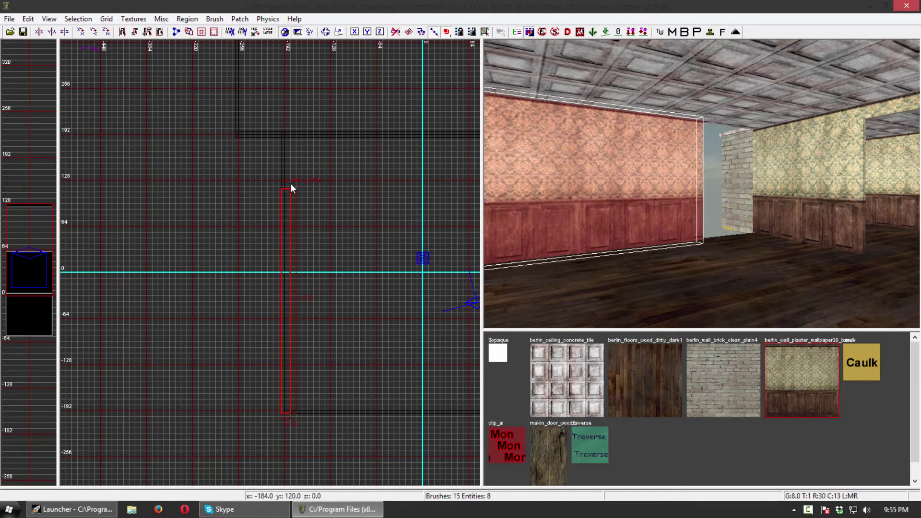
pyautogui.hotkey('ctrl', 'z')
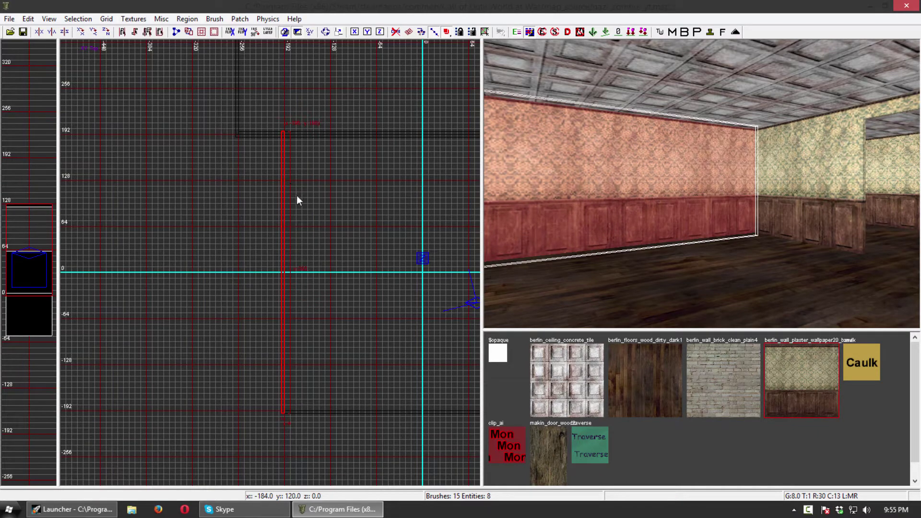
pyautogui.scroll(1, 316, 238)
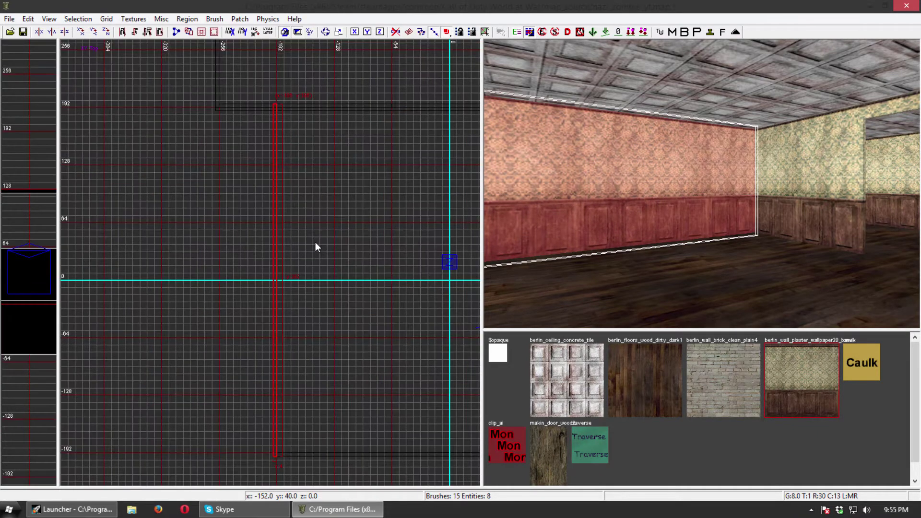
pyautogui.moveTo(342, 289); pyautogui.dragTo(343, 275, button='right')
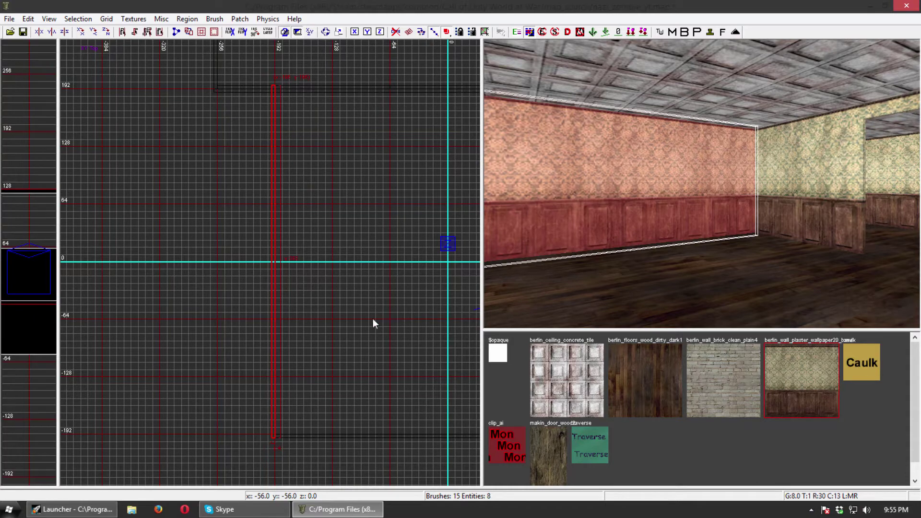
pyautogui.moveTo(318, 262); pyautogui.dragTo(317, 291, button='right')
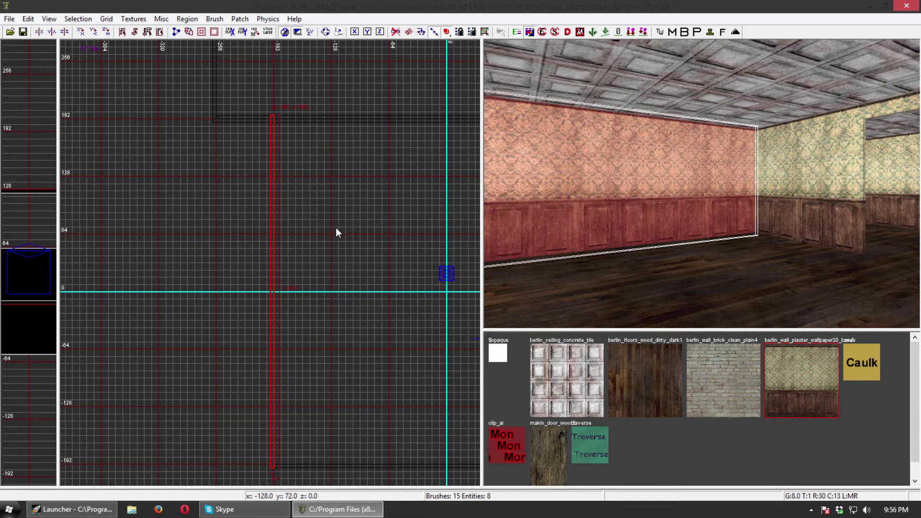
pyautogui.hotkey('ctrl', 'Tab')
pyautogui.hotkey('ctrl', 'Tab')
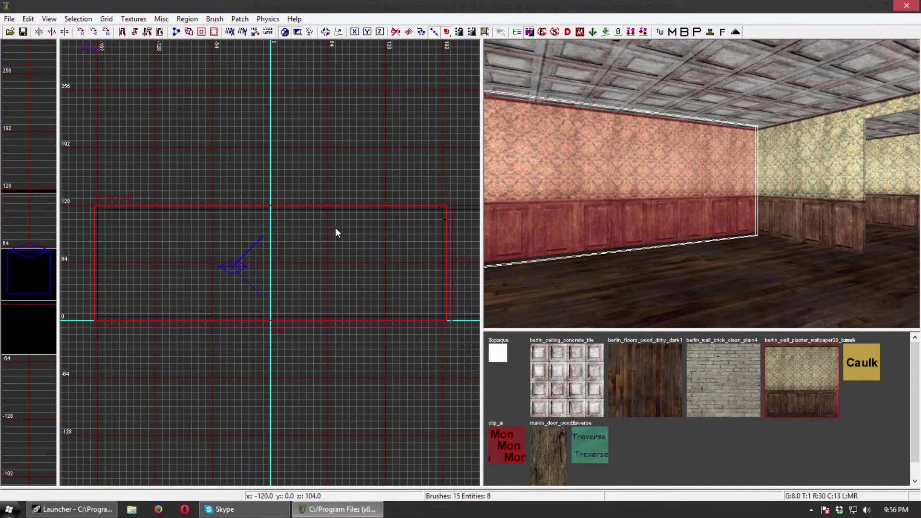
pyautogui.hotkey('ctrl', 'Tab')
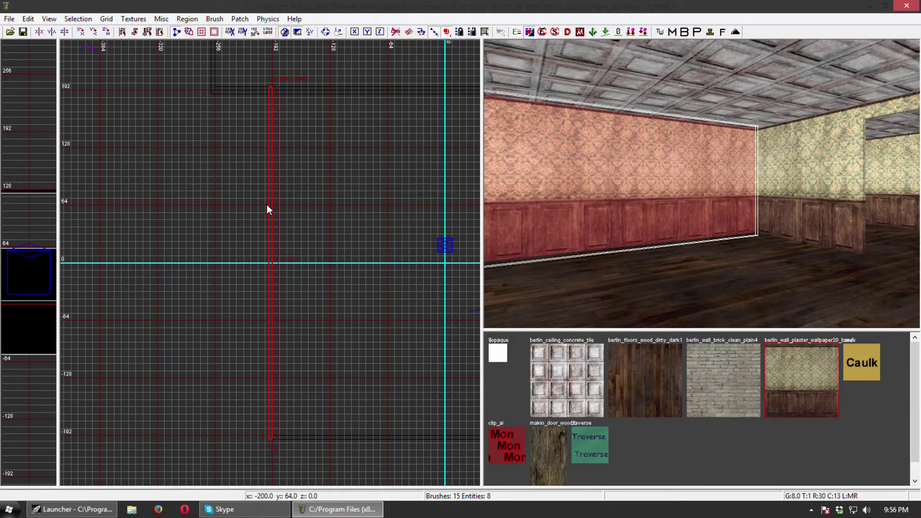
pyautogui.click(106, 20)
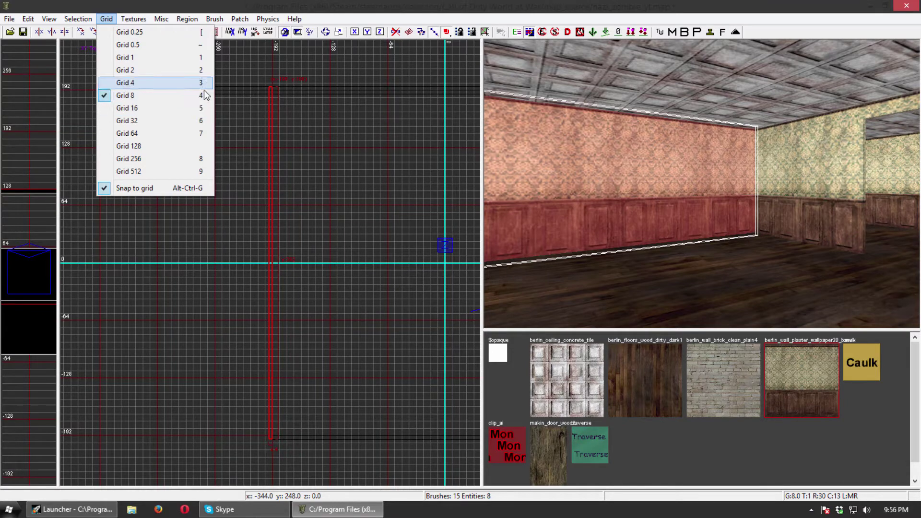
pyautogui.click(105, 19)
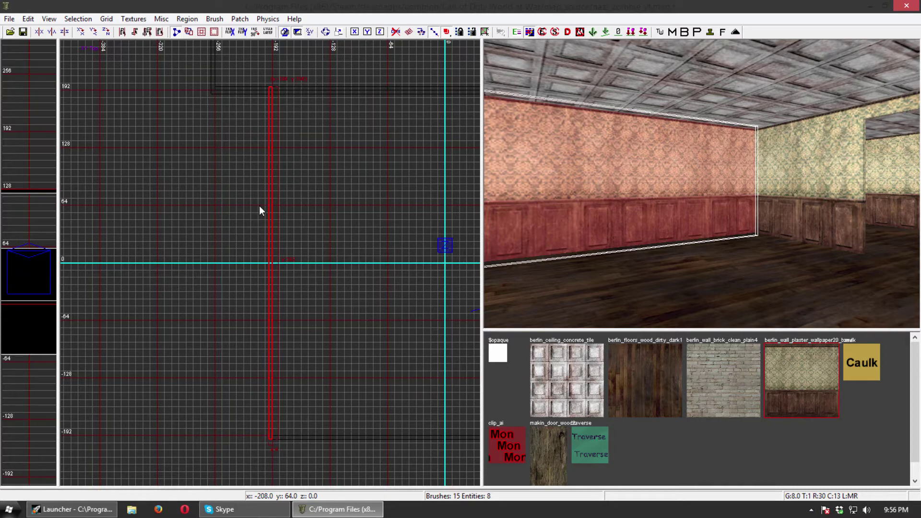
# - Clip the selected wall at y 64, keeping only the northern piece, and undo the clip
pyautogui.click(283, 203)
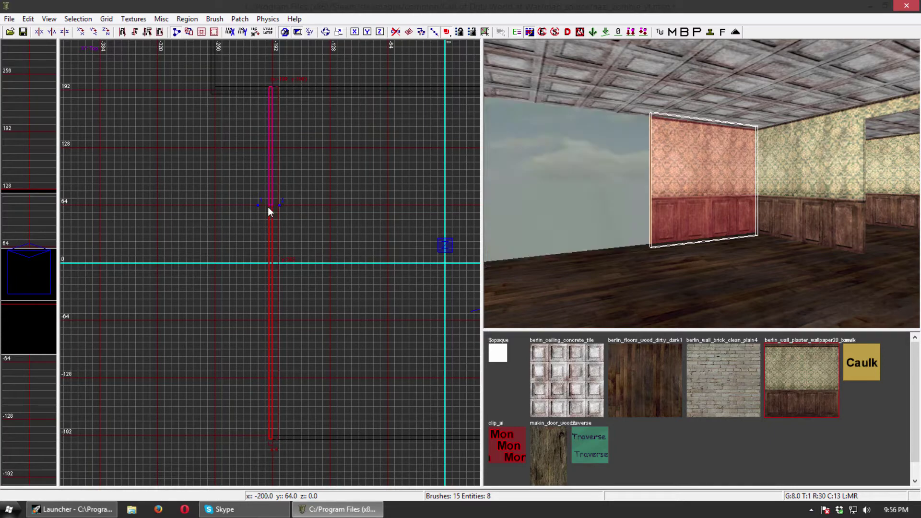
pyautogui.press('Return')
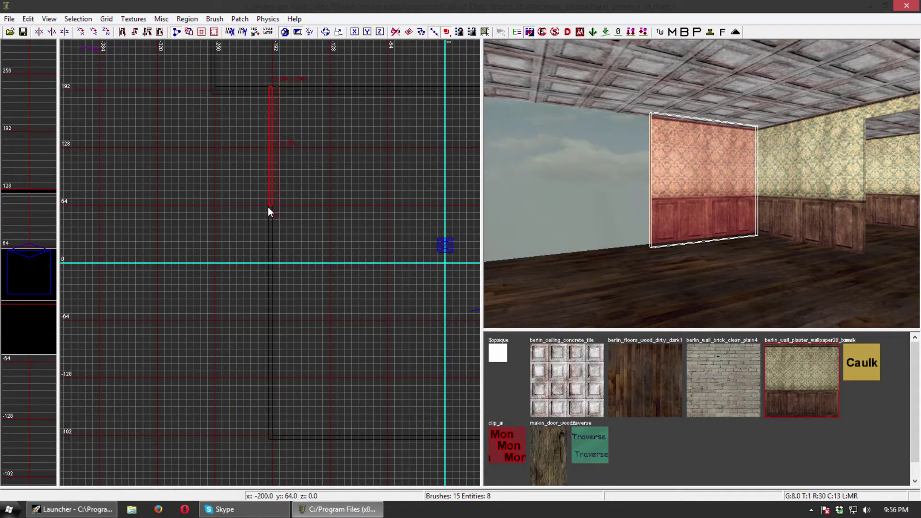
pyautogui.hotkey('ctrl', 'z')
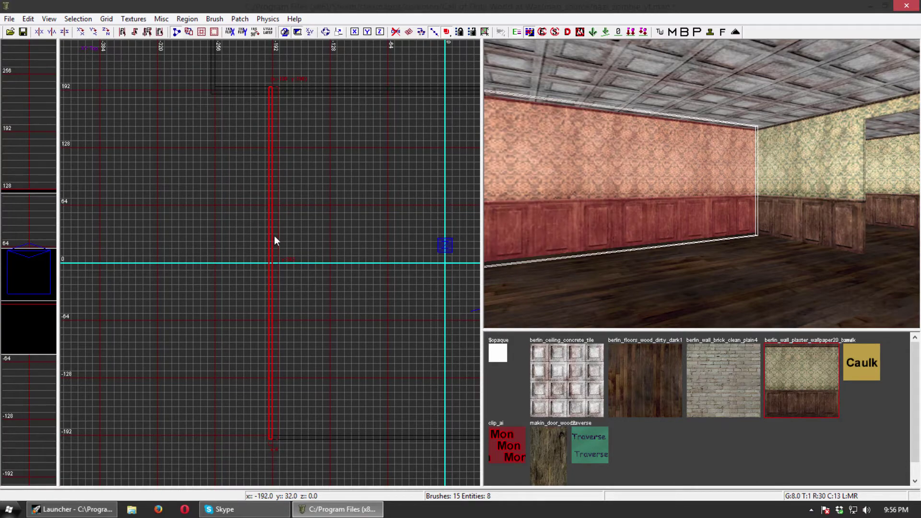
# - Split the selected wall at y 64 with the clipper, keeping both pieces
pyautogui.click(259, 205)
pyautogui.click(279, 205)
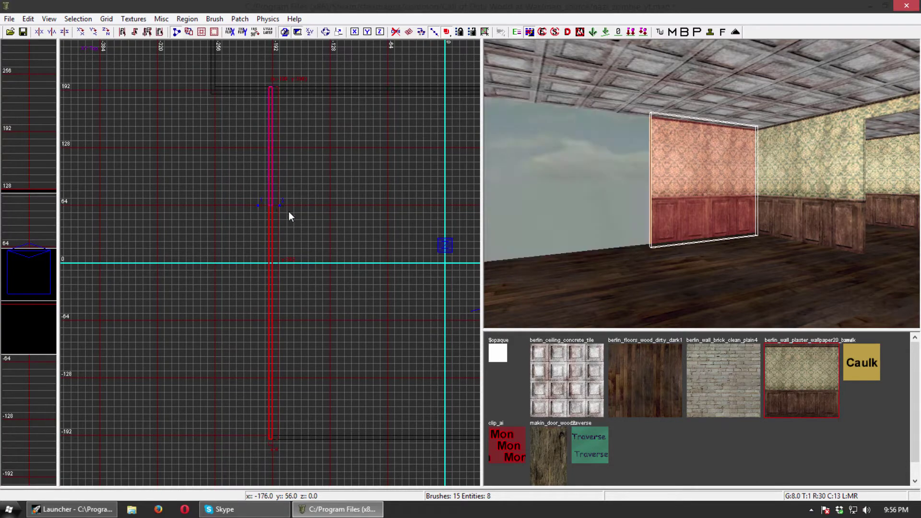
pyautogui.hotkey('shift', 'Return')
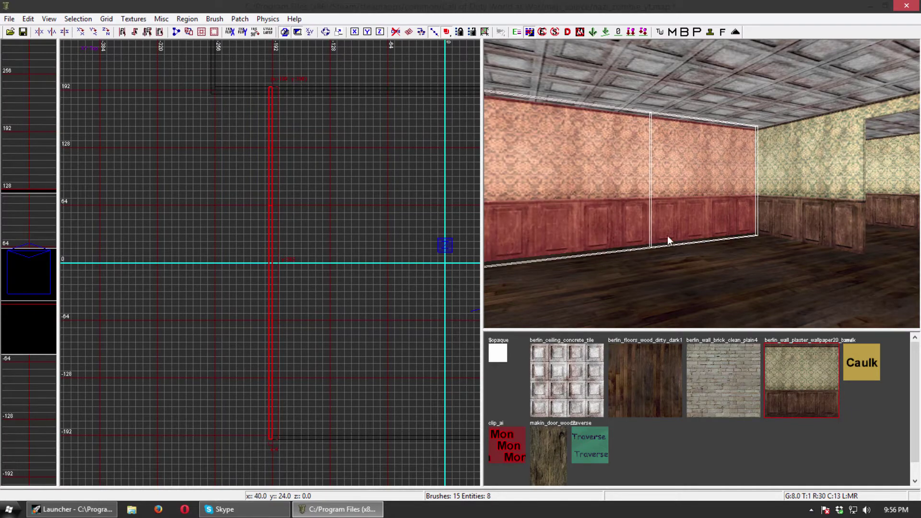
# - Select only the longer southern piece of the wall and split it at y 0, keeping both parts
pyautogui.press('Escape')
pyautogui.keyDown('shift'); pyautogui.click(607, 210); pyautogui.keyUp('shift')
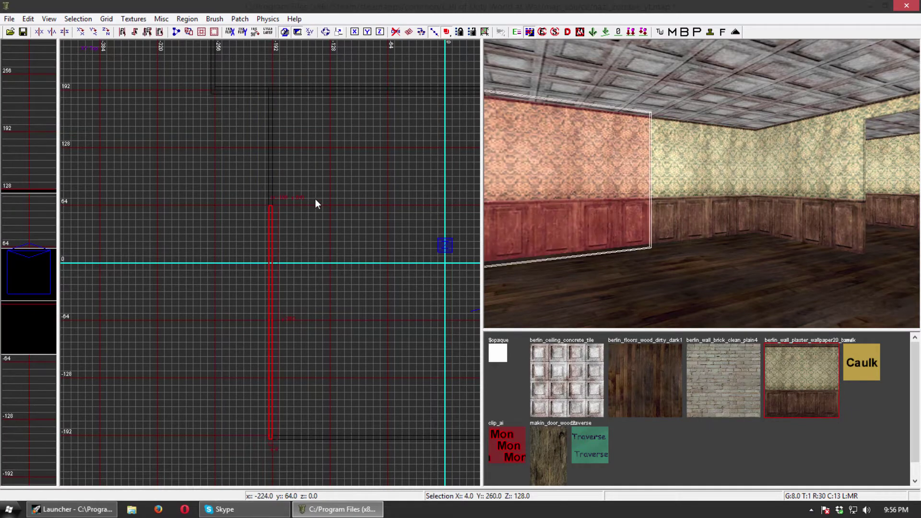
pyautogui.moveTo(671, 237)
pyautogui.mouseDown(button='right')
pyautogui.moveTo(580, 230)
pyautogui.moveTo(672, 227)
pyautogui.mouseUp(button='right')
pyautogui.press('x')
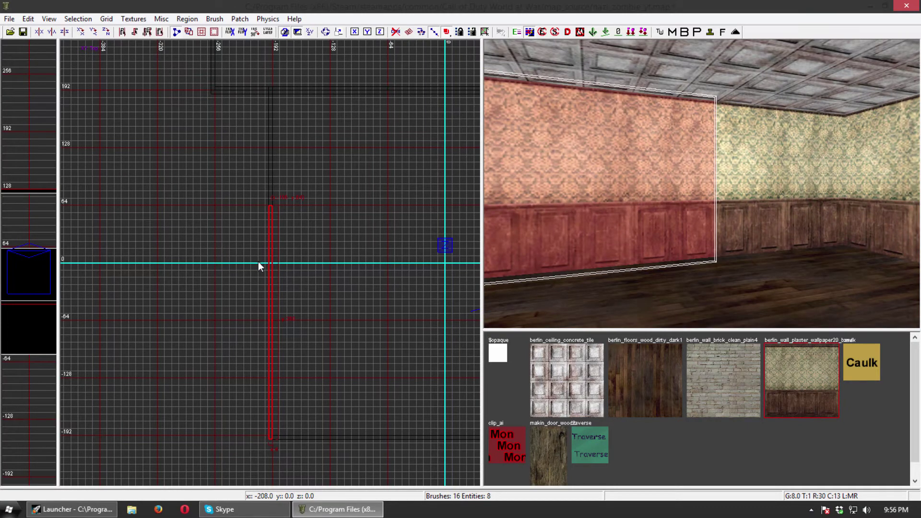
pyautogui.click(280, 263)
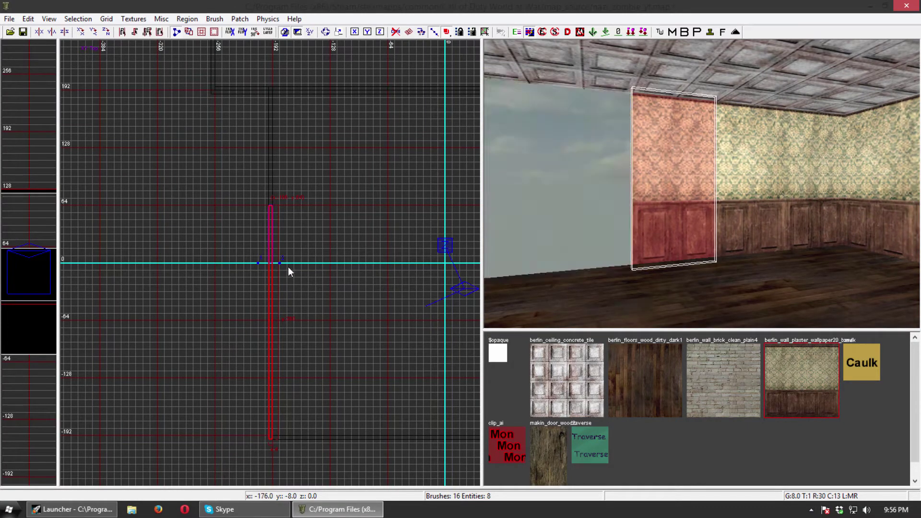
pyautogui.hotkey('shift', 'Return')
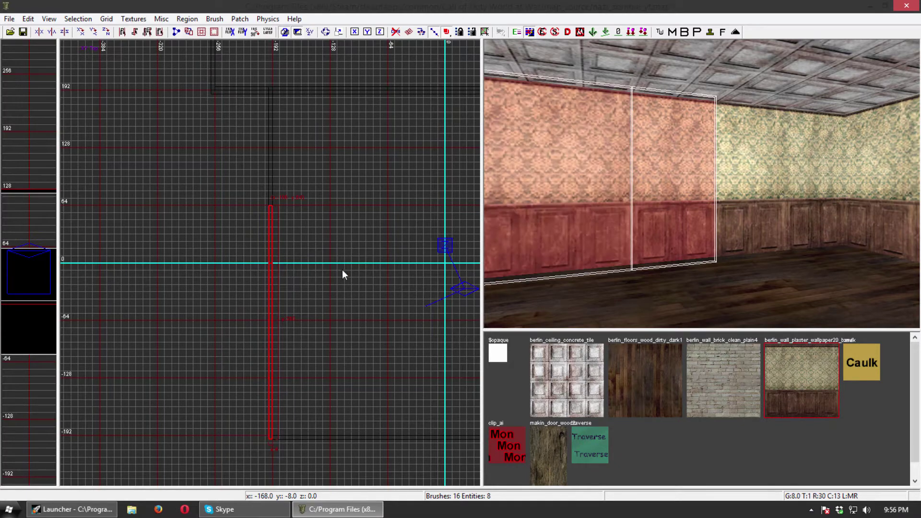
# - Check the split wall by selecting each of its three sections, and clear the selection
pyautogui.press('BackSpace')
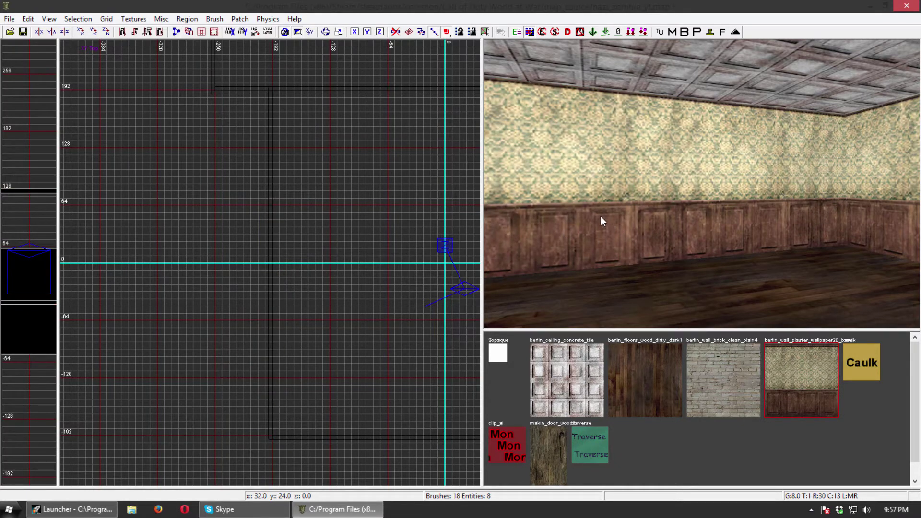
pyautogui.keyDown('shift'); pyautogui.click(551, 207); pyautogui.keyUp('shift')
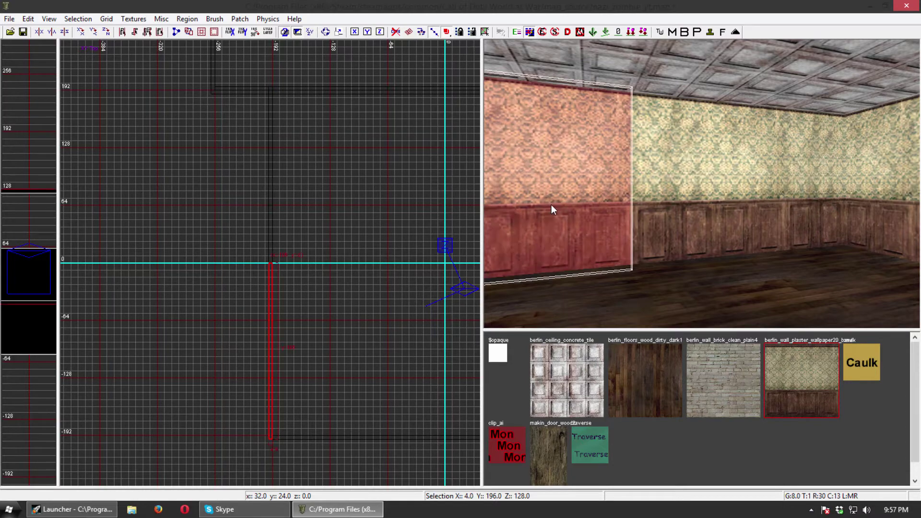
pyautogui.keyDown('shift'); pyautogui.click(679, 192); pyautogui.keyUp('shift')
pyautogui.keyDown('shift'); pyautogui.click(800, 199); pyautogui.keyUp('shift')
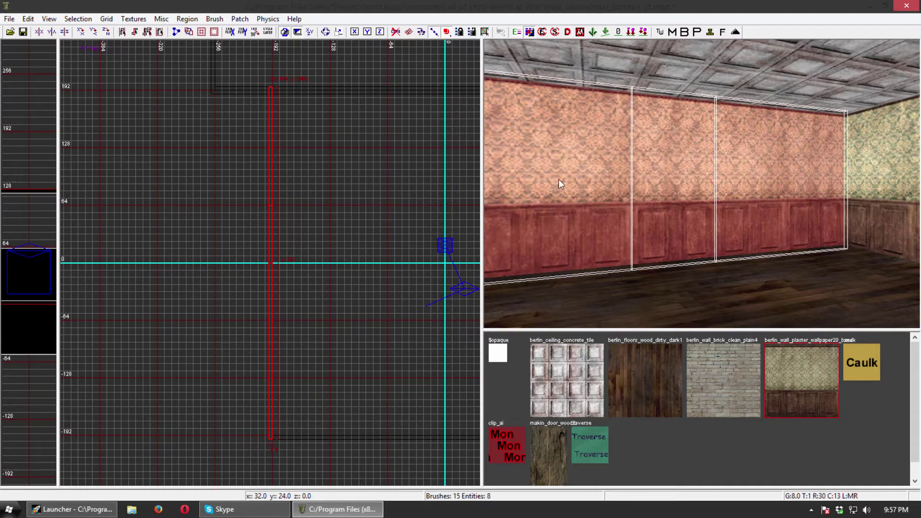
pyautogui.press('Escape')
# - Select the middle wall section and split it horizontally at z 96 in the side view, keeping both pieces
pyautogui.keyDown('shift'); pyautogui.click(674, 211); pyautogui.keyUp('shift')
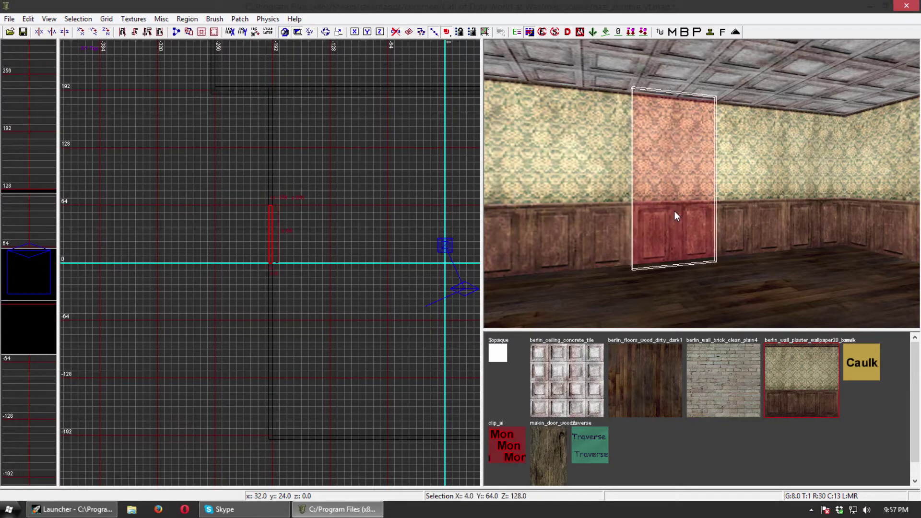
pyautogui.moveTo(700, 269); pyautogui.dragTo(700, 235, button='right')
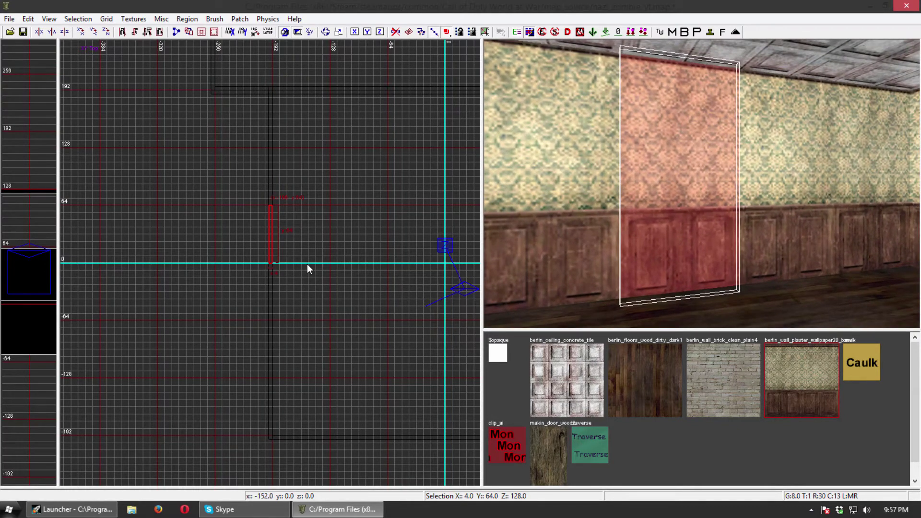
pyautogui.moveTo(306, 264); pyautogui.dragTo(315, 289, button='right')
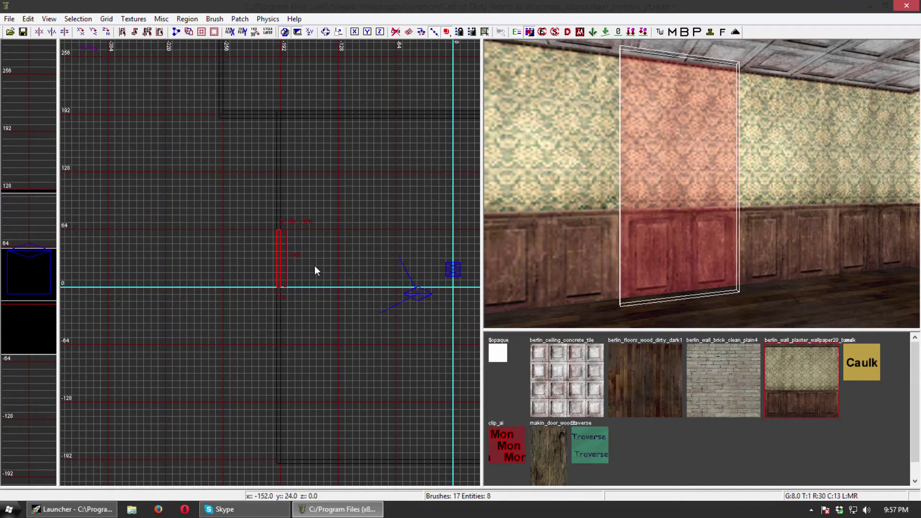
pyautogui.hotkey('ctrl', 'Tab')
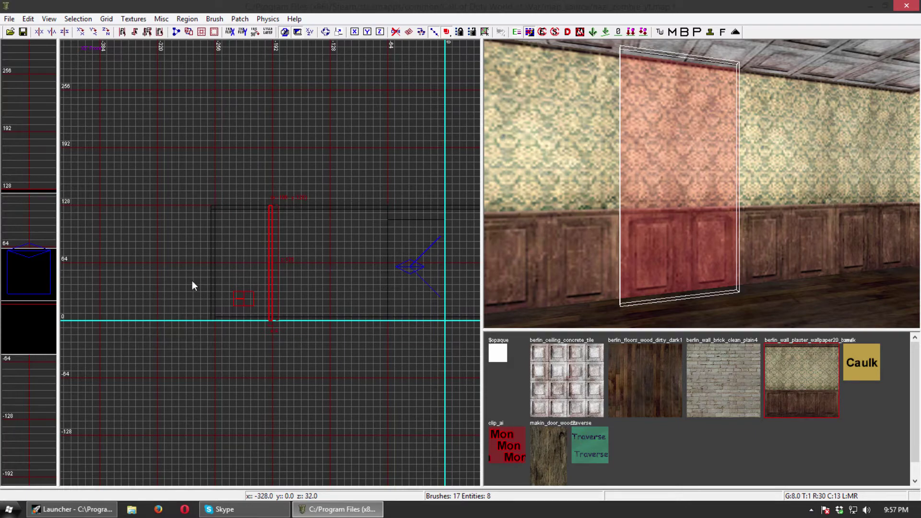
pyautogui.hotkey('ctrl', 'Tab')
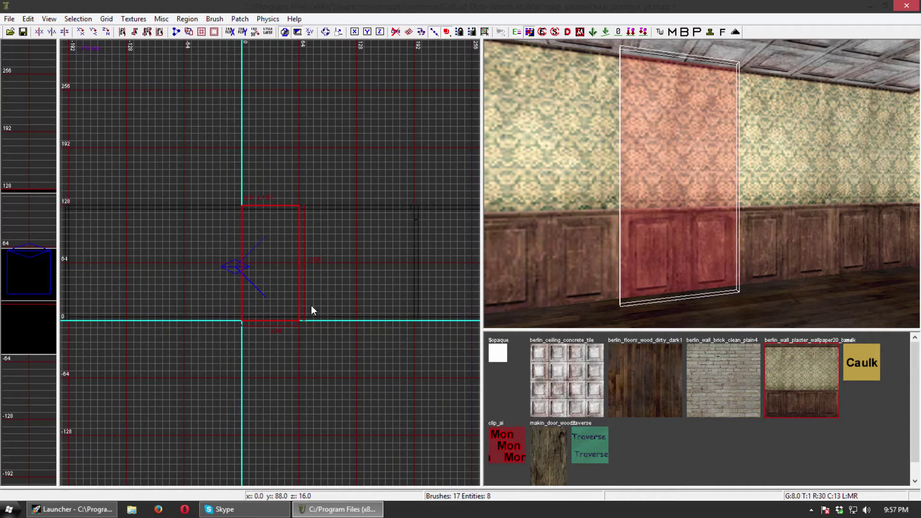
pyautogui.scroll(2, 271, 282)
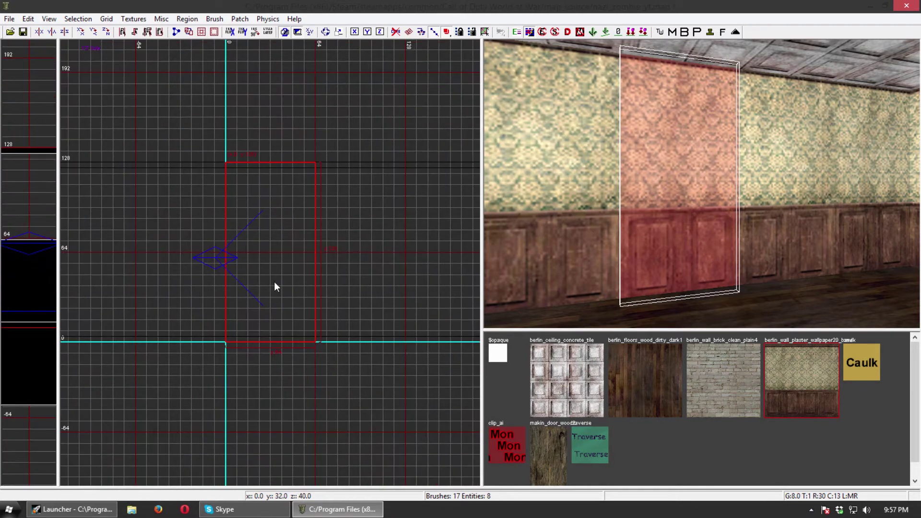
pyautogui.scroll(1, 323, 277)
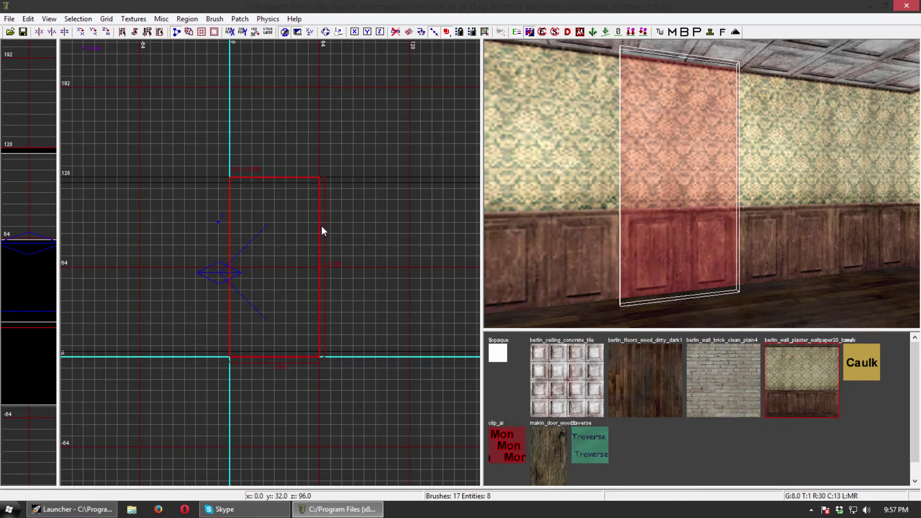
pyautogui.click(336, 222)
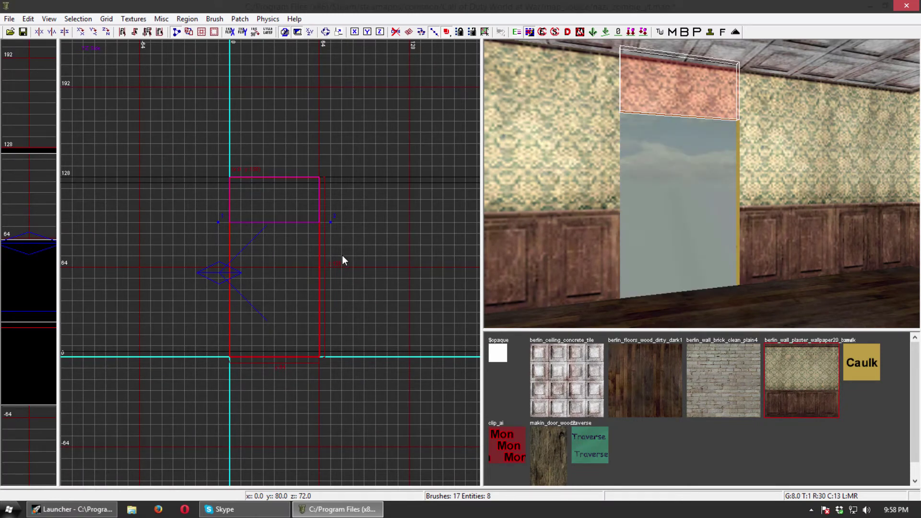
pyautogui.hotkey('shift', 'Return')
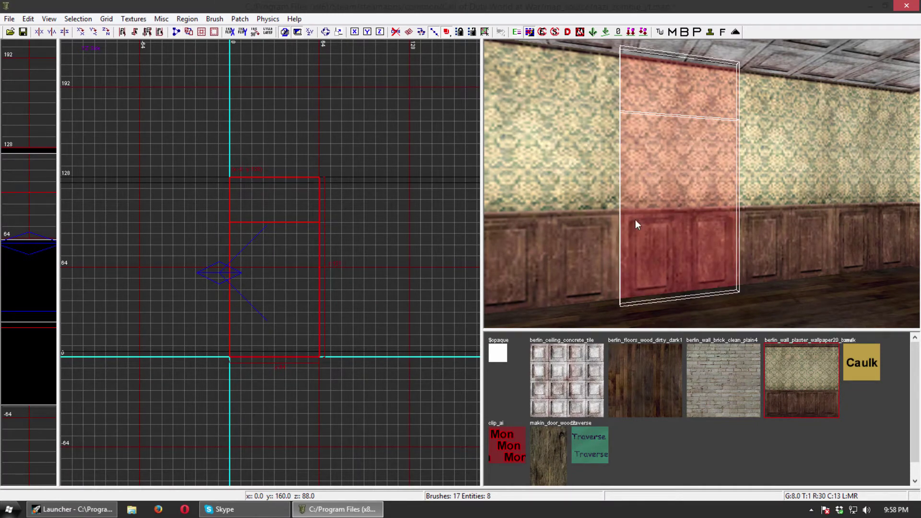
# - Select the lower part of the middle wall section and split it horizontally at z 24, keeping both pieces
pyautogui.press('Escape')
pyautogui.keyDown('shift'); pyautogui.click(677, 211); pyautogui.keyUp('shift')
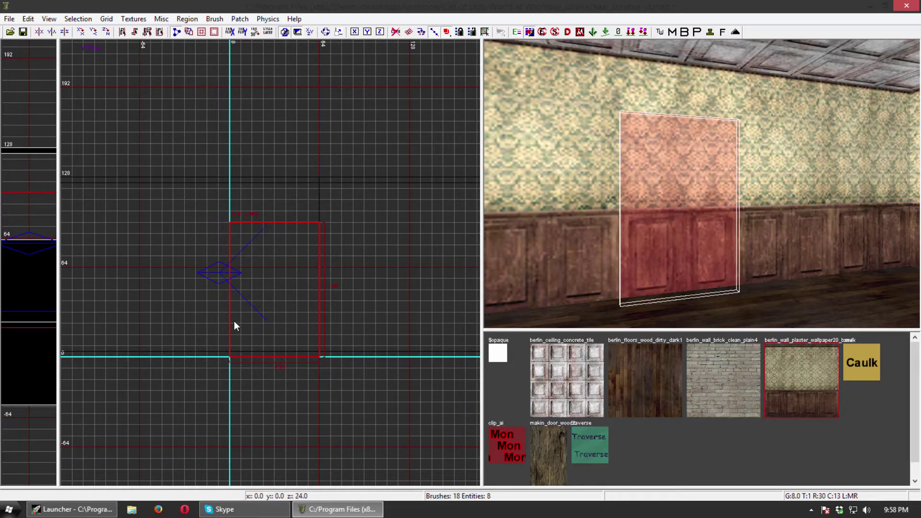
pyautogui.click(218, 324)
pyautogui.click(329, 323)
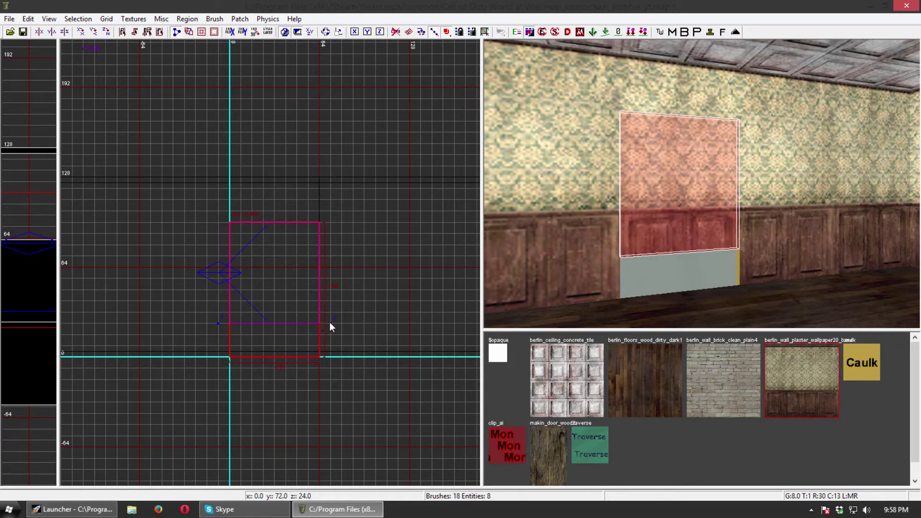
pyautogui.hotkey('shift', 'Return')
pyautogui.press('x')
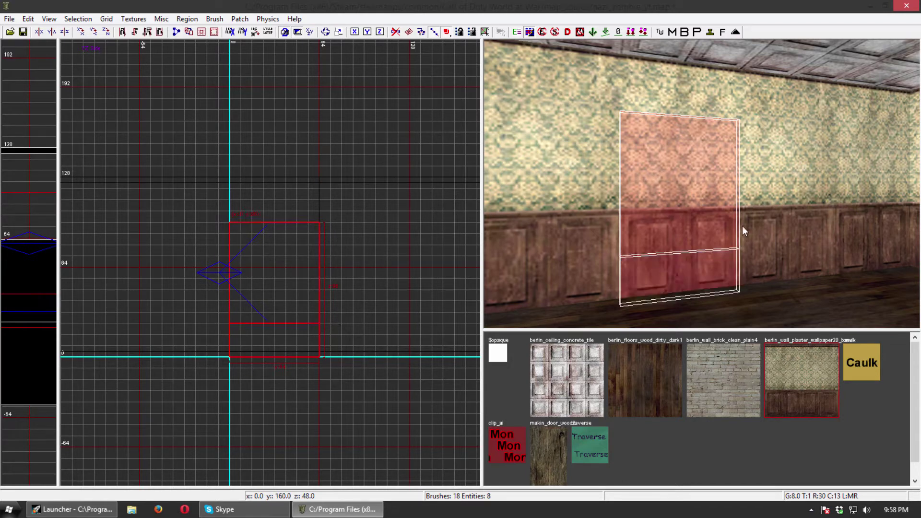
# - Select only the wall piece between z 24 and z 96 and delete it to open the window hole
pyautogui.press('Escape')
pyautogui.keyDown('shift'); pyautogui.click(684, 191); pyautogui.keyUp('shift')
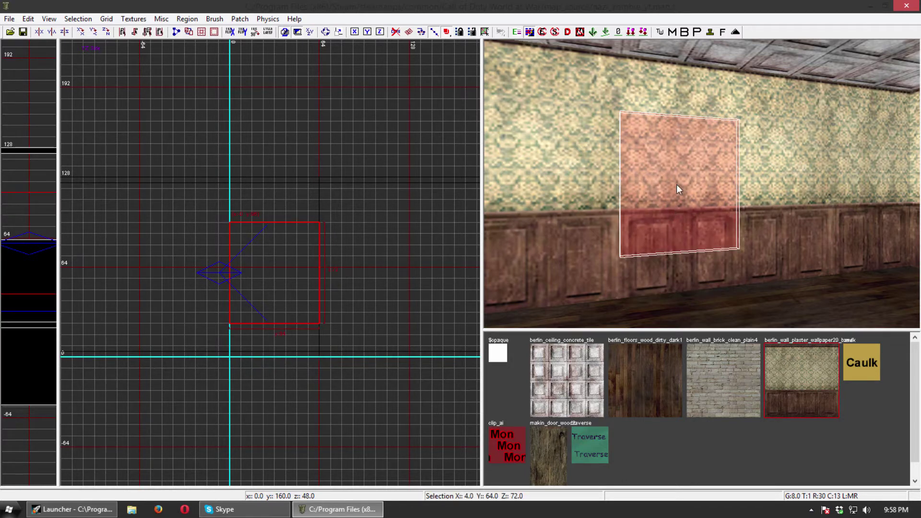
pyautogui.press('BackSpace')
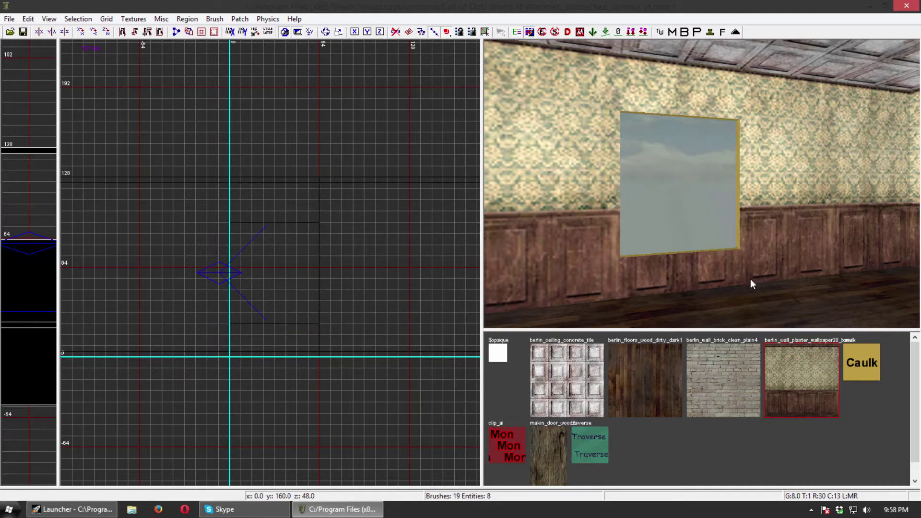
# - Apply the berlin_wall_plaster_wallpaper20_base texture to the caulked inner faces of the window opening, and inspect the result
pyautogui.moveTo(750, 278); pyautogui.dragTo(750, 259, button='right')
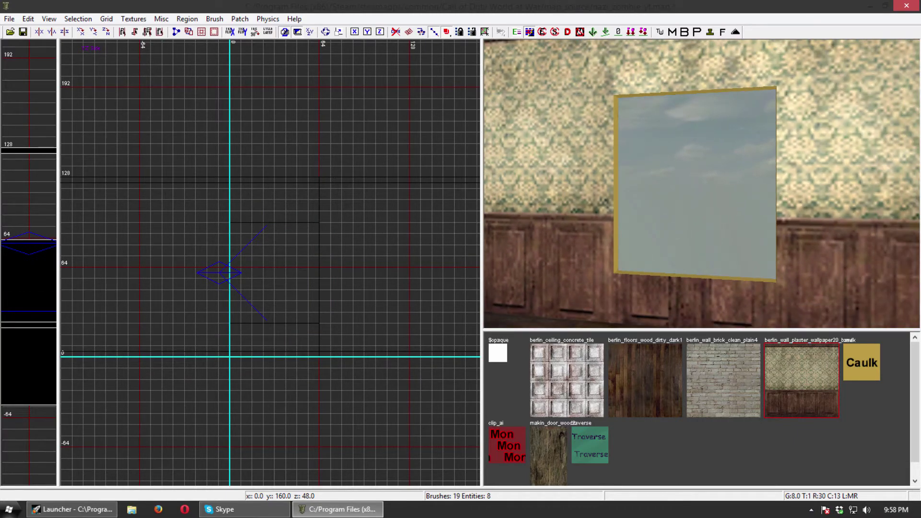
pyautogui.moveTo(709, 291); pyautogui.dragTo(656, 261, button='right')
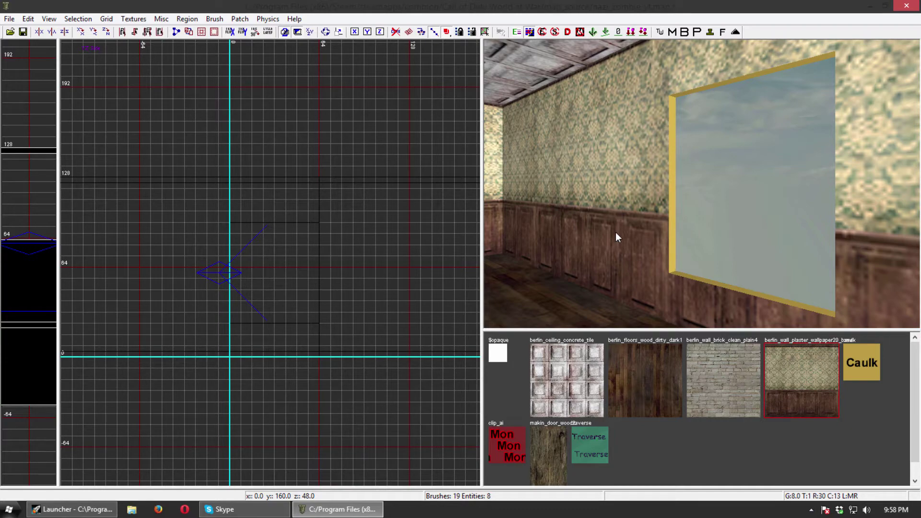
pyautogui.moveTo(617, 232); pyautogui.dragTo(653, 214, button='right')
pyautogui.moveTo(716, 249); pyautogui.dragTo(658, 243, button='right')
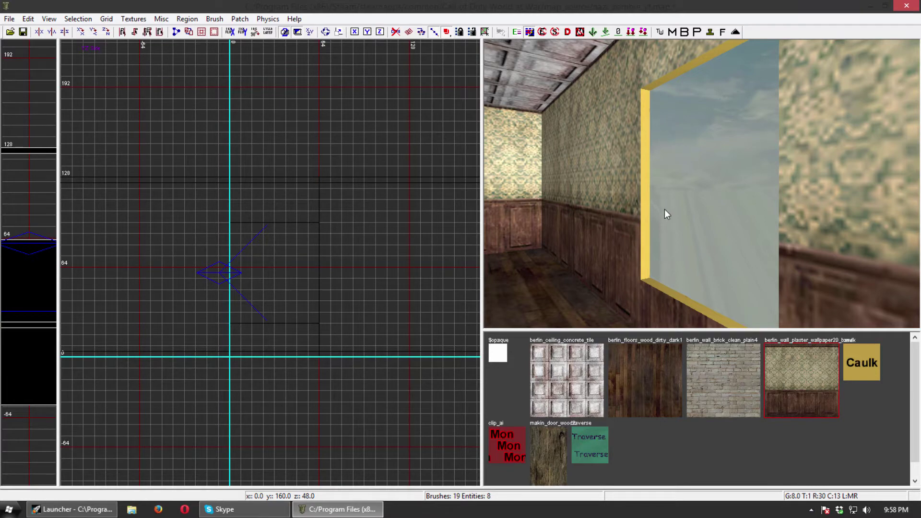
pyautogui.moveTo(661, 228); pyautogui.dragTo(680, 237, button='right')
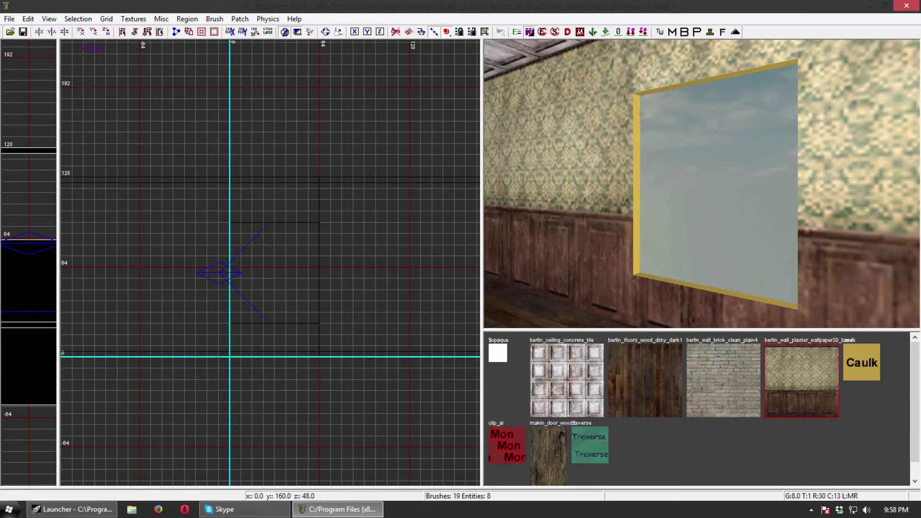
pyautogui.keyDown('shift'); pyautogui.click(637, 220); pyautogui.keyUp('shift')
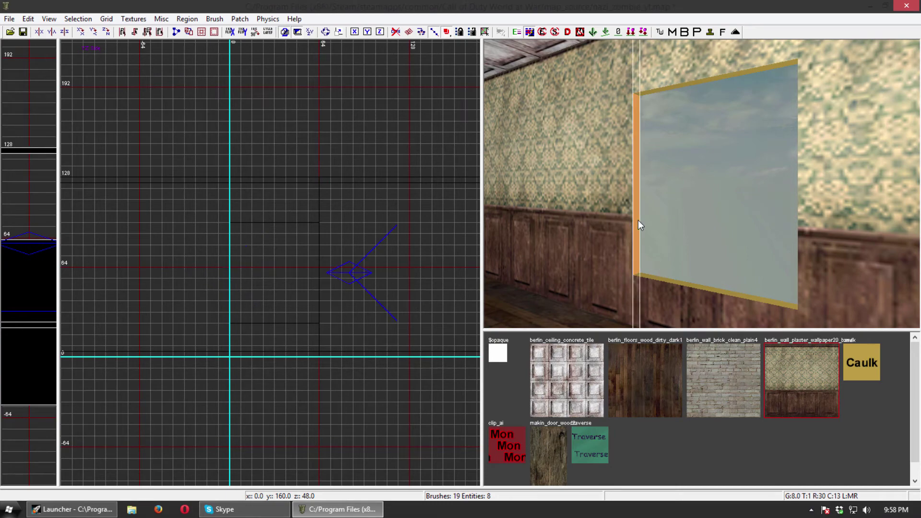
pyautogui.keyDown('ctrl'); pyautogui.keyDown('alt'); pyautogui.keyDown('shift'); pyautogui.click(698, 82); pyautogui.keyUp('shift'); pyautogui.keyUp('alt'); pyautogui.keyUp('ctrl')
pyautogui.moveTo(698, 83); pyautogui.dragTo(707, 164, button='right')
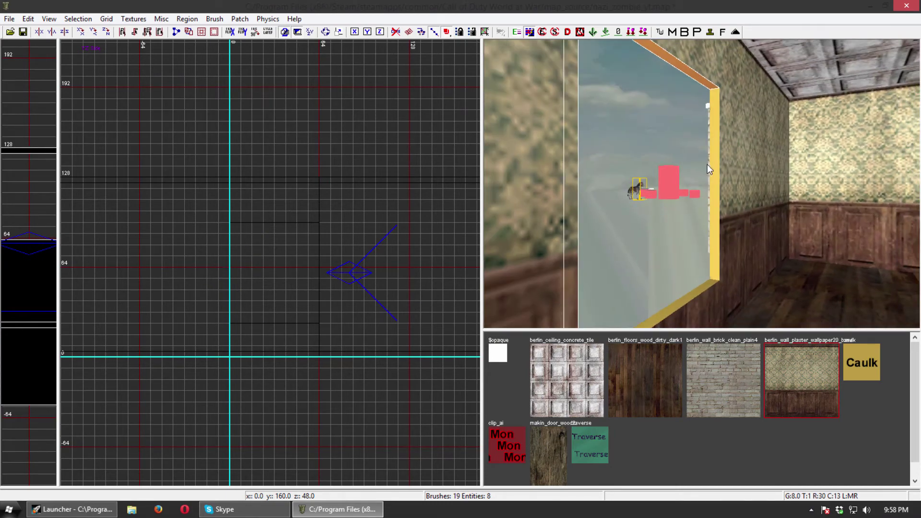
pyautogui.keyDown('shift'); pyautogui.click(707, 164); pyautogui.keyUp('shift')
pyautogui.click(835, 390)
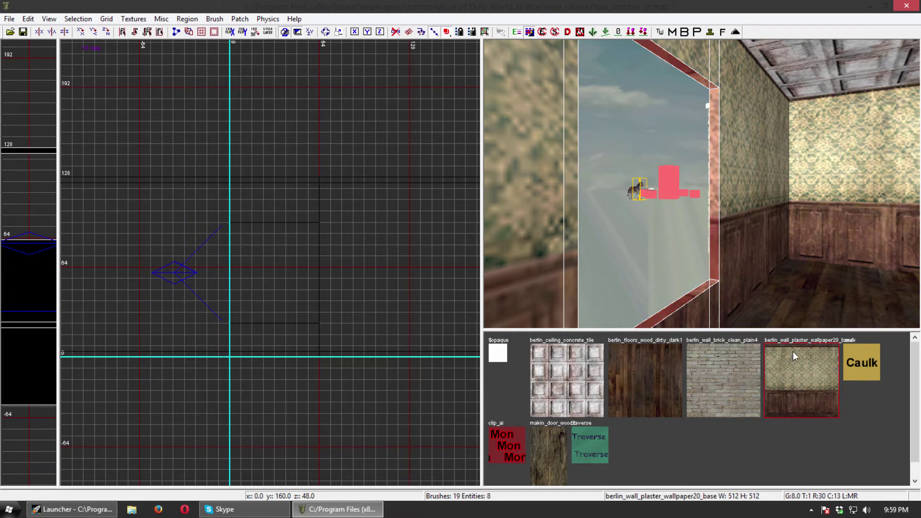
pyautogui.moveTo(735, 278)
pyautogui.mouseDown(button='right')
pyautogui.moveTo(768, 264)
pyautogui.moveTo(648, 287)
pyautogui.mouseUp(button='right')
pyautogui.press('Escape')
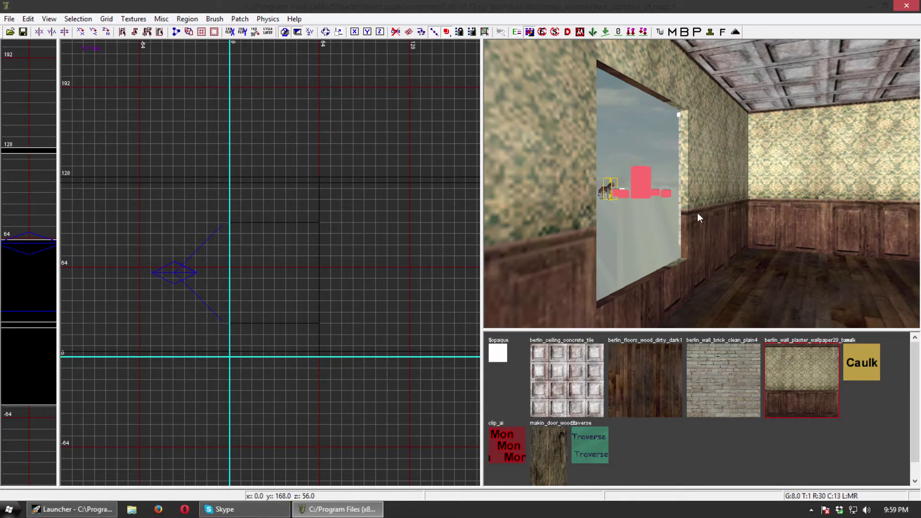
pyautogui.moveTo(698, 212); pyautogui.dragTo(720, 229, button='right')
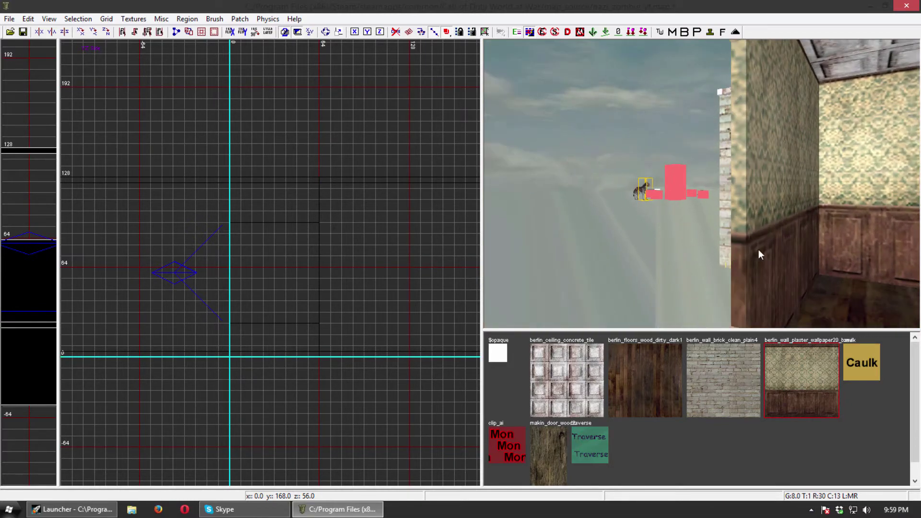
pyautogui.moveTo(760, 254); pyautogui.dragTo(689, 257, button='right')
# - In the top view, start inserting a misc prefab just outside the wall with the window opening
pyautogui.moveTo(283, 298); pyautogui.dragTo(339, 318, button='right')
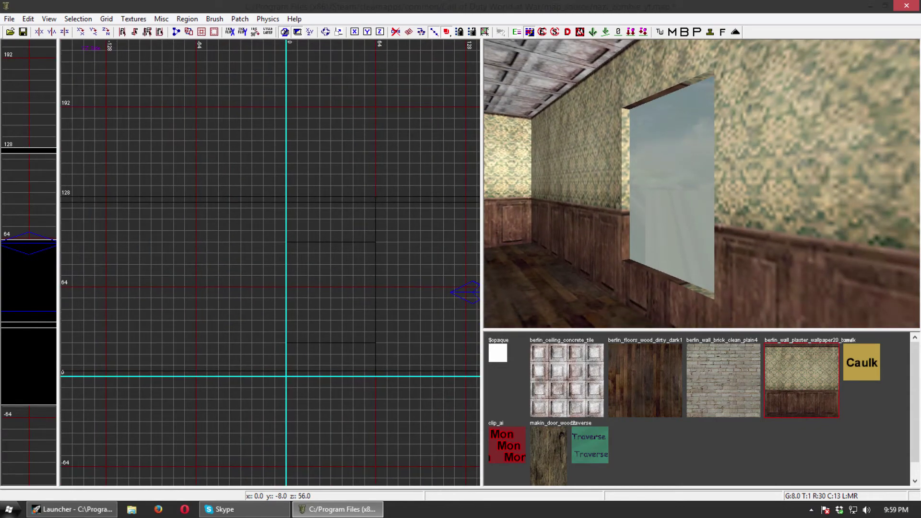
pyautogui.hotkey('ctrl', 'Tab')
pyautogui.scroll(-2, 278, 318)
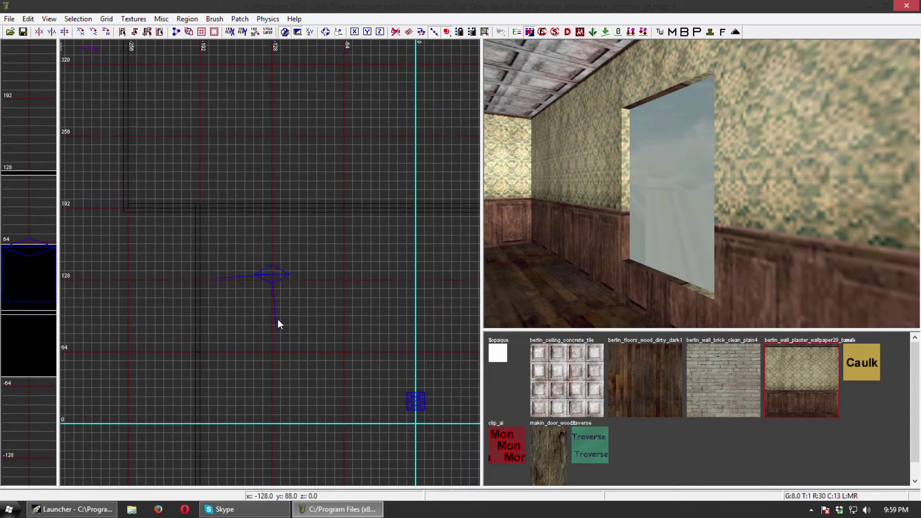
pyautogui.moveTo(252, 314); pyautogui.dragTo(296, 237, button='right')
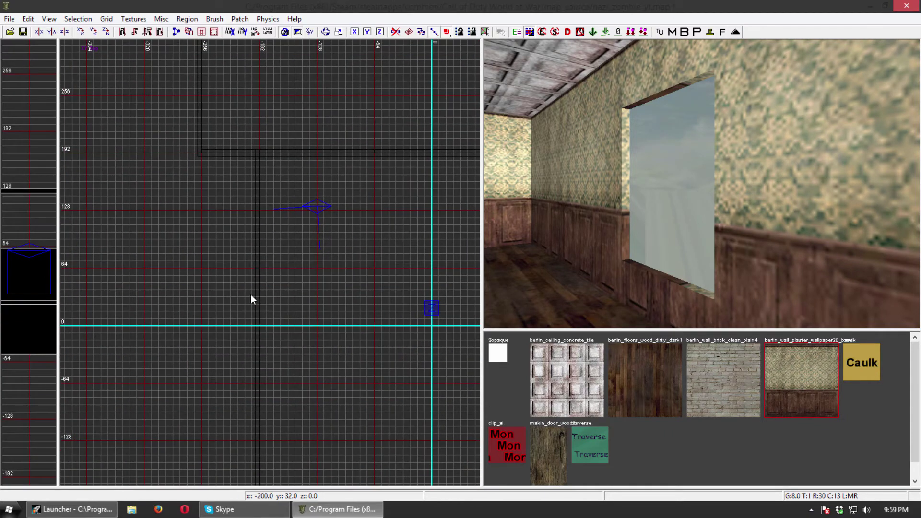
pyautogui.rightClick(227, 250)
pyautogui.moveTo(269, 354)
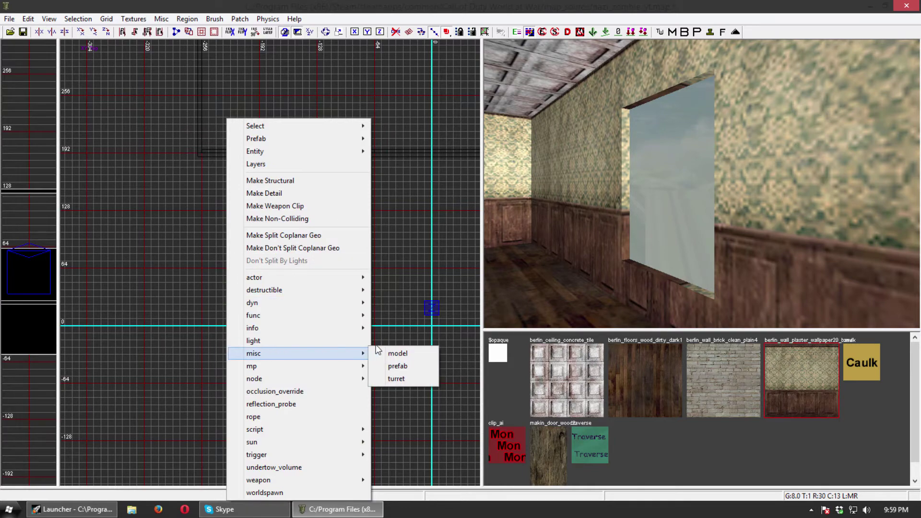
pyautogui.click(408, 367)
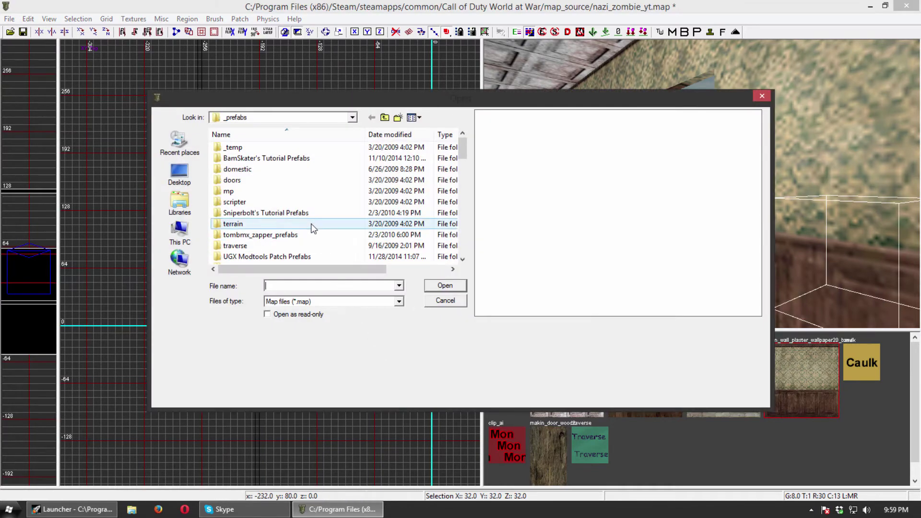
# - Load Window barricade.map from the v1.1 folder of Sniperbolt's Tutorial Prefabs, and deselect the placed prefab
pyautogui.doubleClick(307, 213)
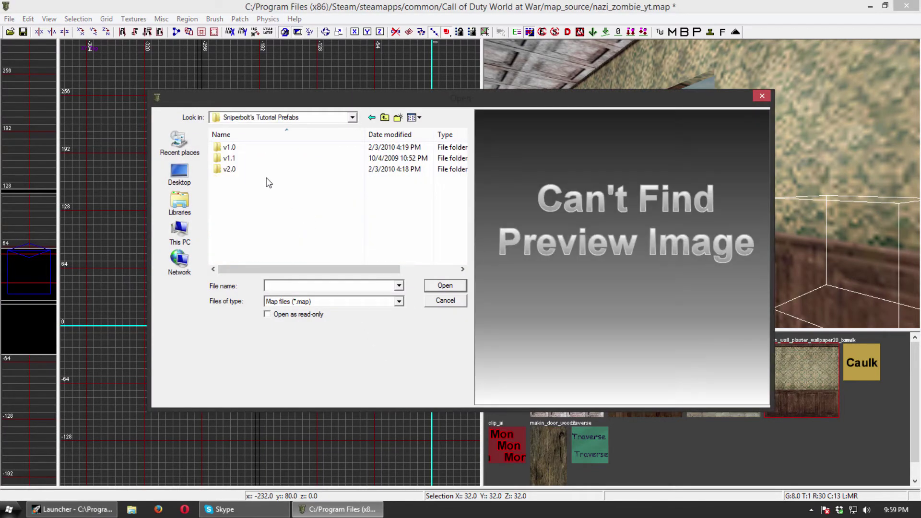
pyautogui.doubleClick(246, 161)
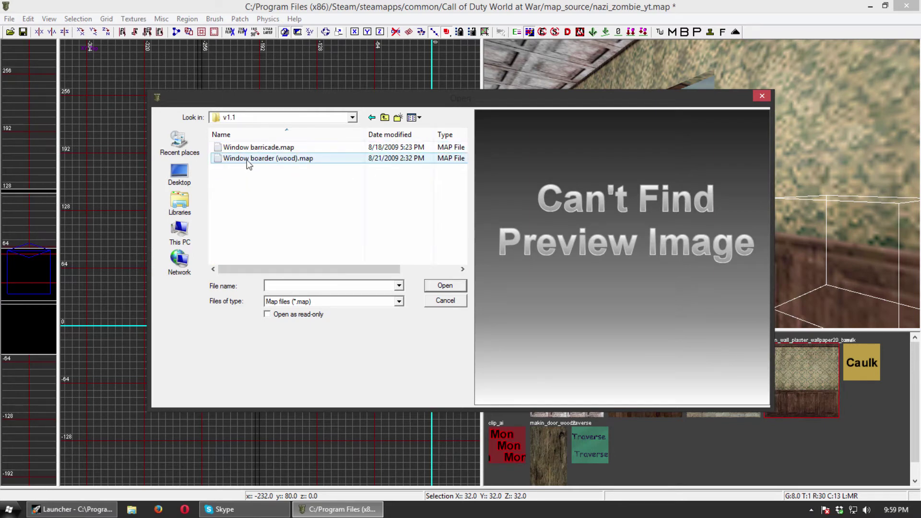
pyautogui.click(306, 162)
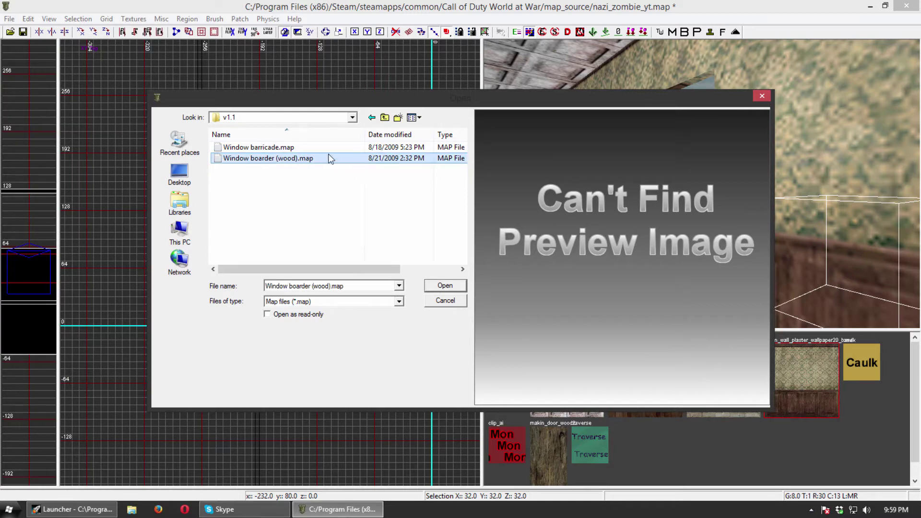
pyautogui.click(291, 149)
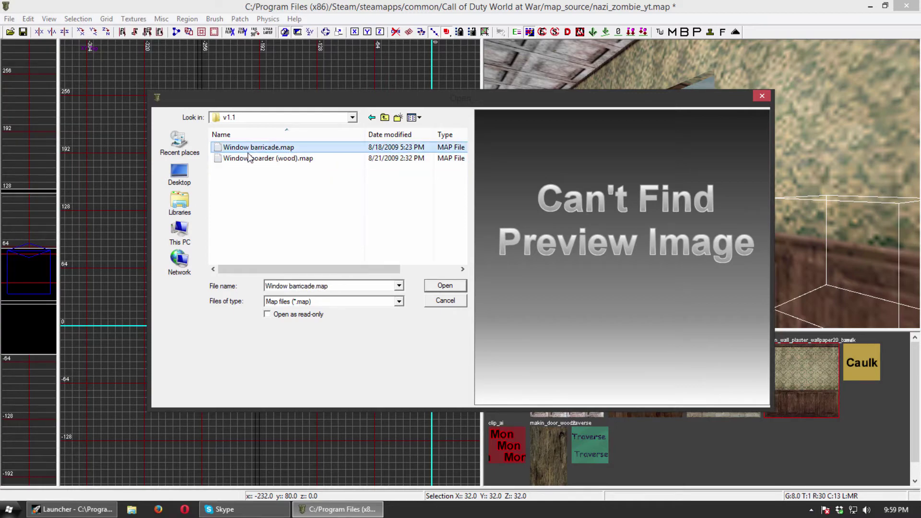
pyautogui.click(439, 284)
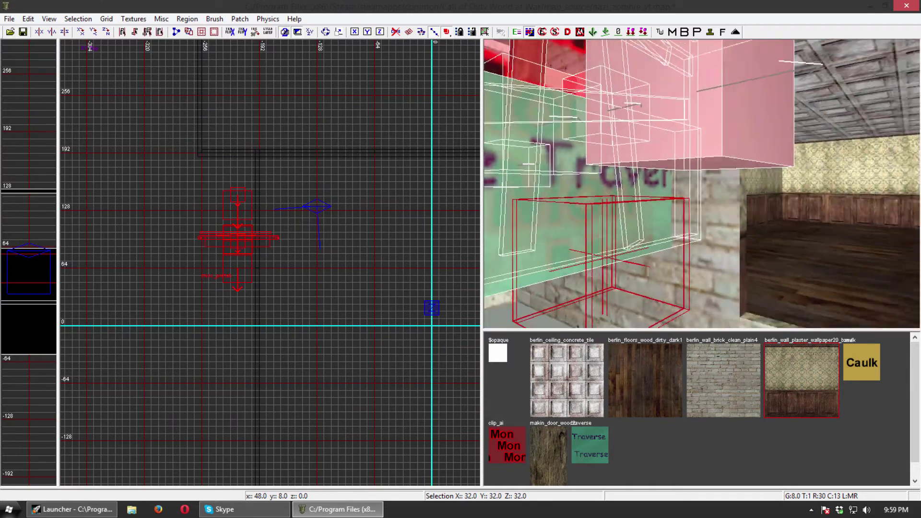
pyautogui.press('Escape')
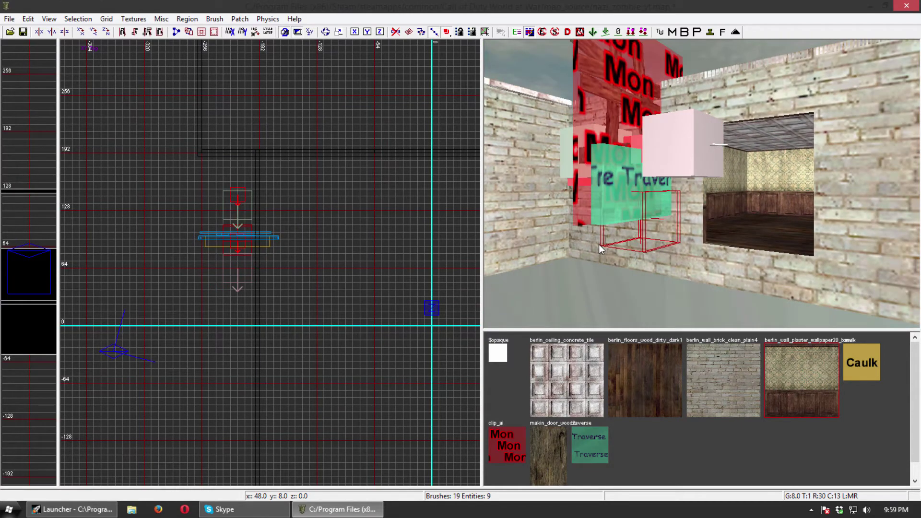
# - Select the window barricade prefab and rotate it three quarter turns about the z axis so its arrows point into the room
pyautogui.moveTo(600, 246)
pyautogui.mouseDown(button='right')
pyautogui.moveTo(602, 201)
pyautogui.moveTo(605, 251)
pyautogui.mouseUp(button='right')
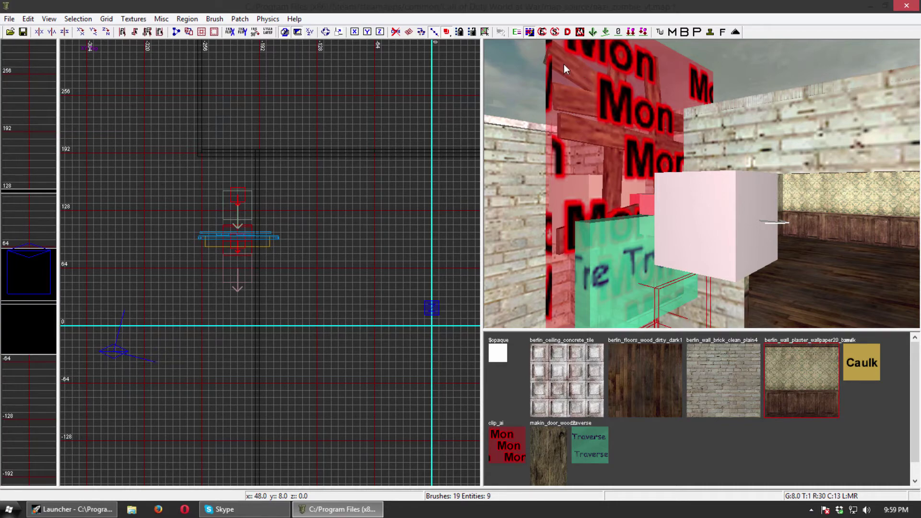
pyautogui.moveTo(642, 155)
pyautogui.mouseDown(button='right')
pyautogui.moveTo(645, 129)
pyautogui.moveTo(676, 127)
pyautogui.moveTo(671, 158)
pyautogui.moveTo(657, 161)
pyautogui.mouseUp(button='right')
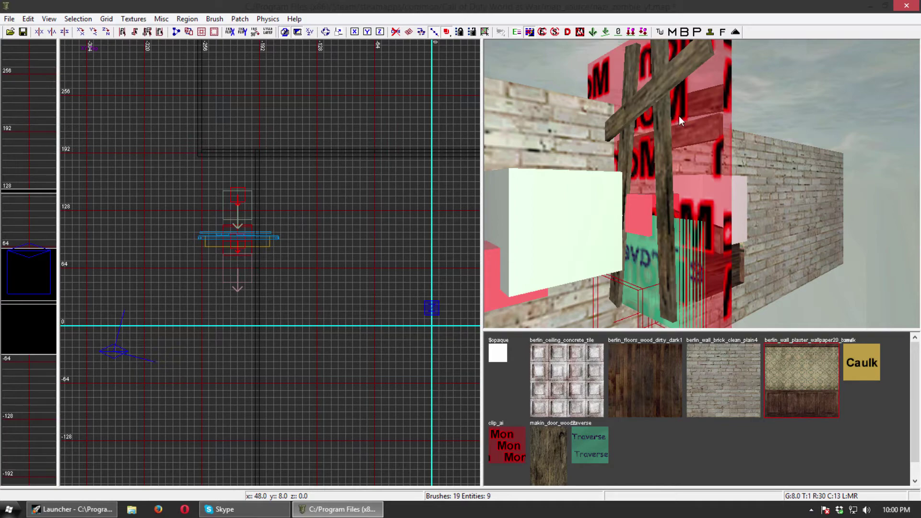
pyautogui.moveTo(679, 216)
pyautogui.mouseDown(button='right')
pyautogui.moveTo(685, 195)
pyautogui.moveTo(679, 216)
pyautogui.mouseUp(button='right')
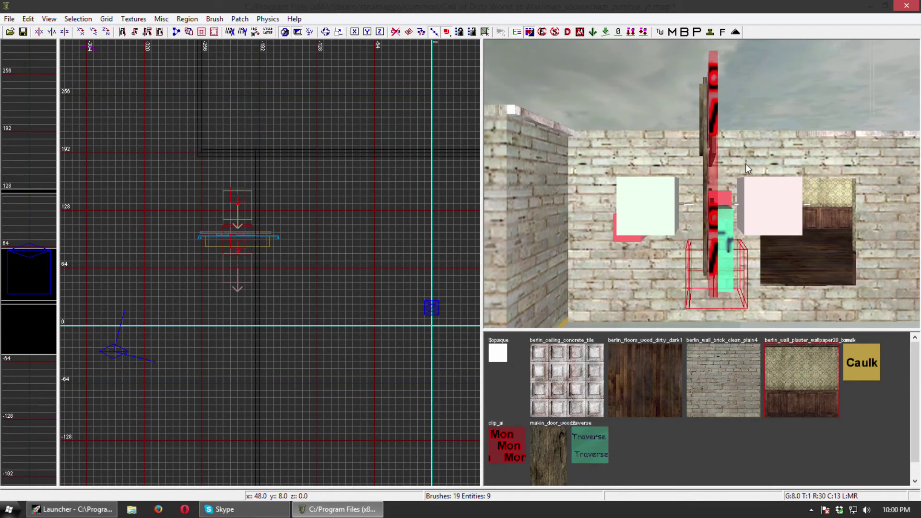
pyautogui.moveTo(722, 253); pyautogui.dragTo(712, 235, button='right')
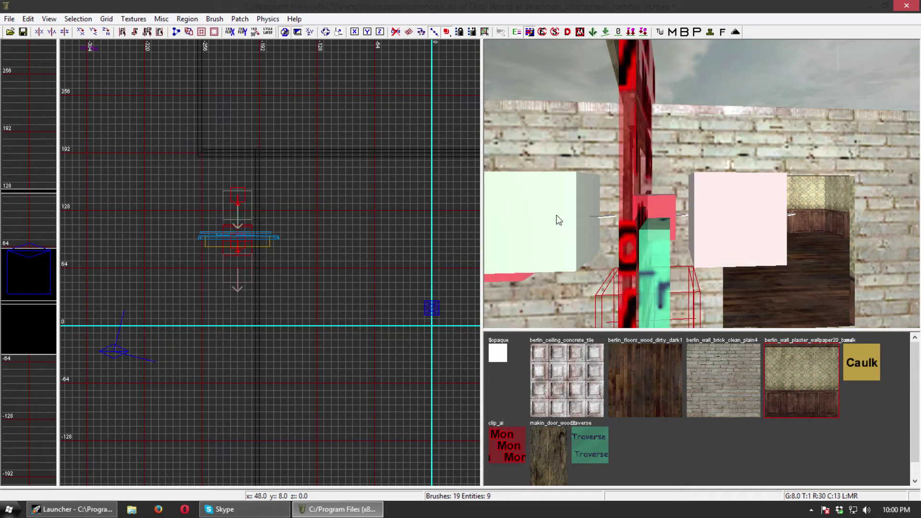
pyautogui.moveTo(583, 239)
pyautogui.mouseDown(button='right')
pyautogui.moveTo(595, 235)
pyautogui.moveTo(581, 227)
pyautogui.mouseUp(button='right')
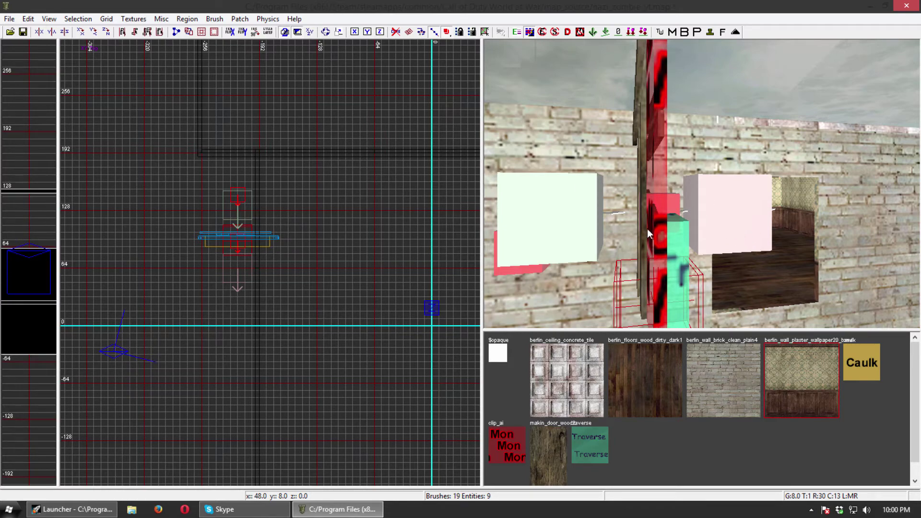
pyautogui.keyDown('shift'); pyautogui.click(660, 239); pyautogui.keyUp('shift')
pyautogui.moveTo(317, 275); pyautogui.dragTo(283, 287, button='right')
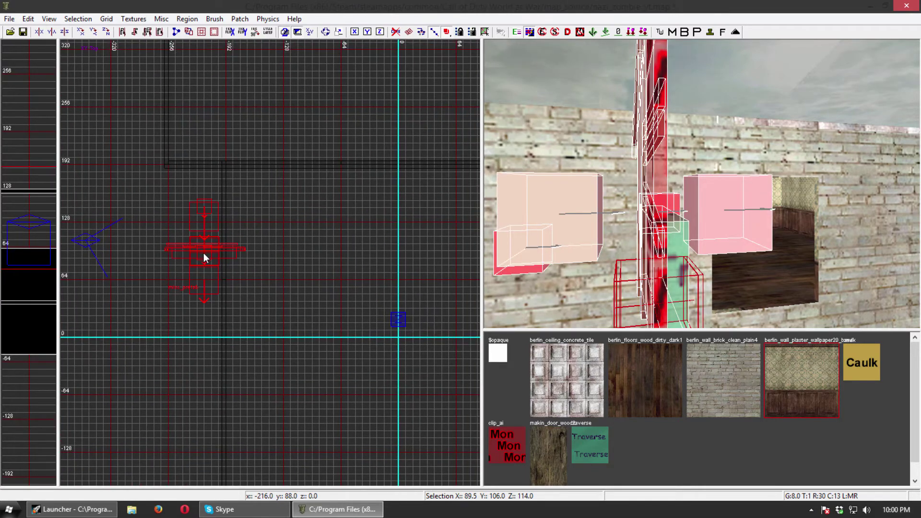
pyautogui.click(106, 31)
pyautogui.click(106, 31)
pyautogui.click(106, 32)
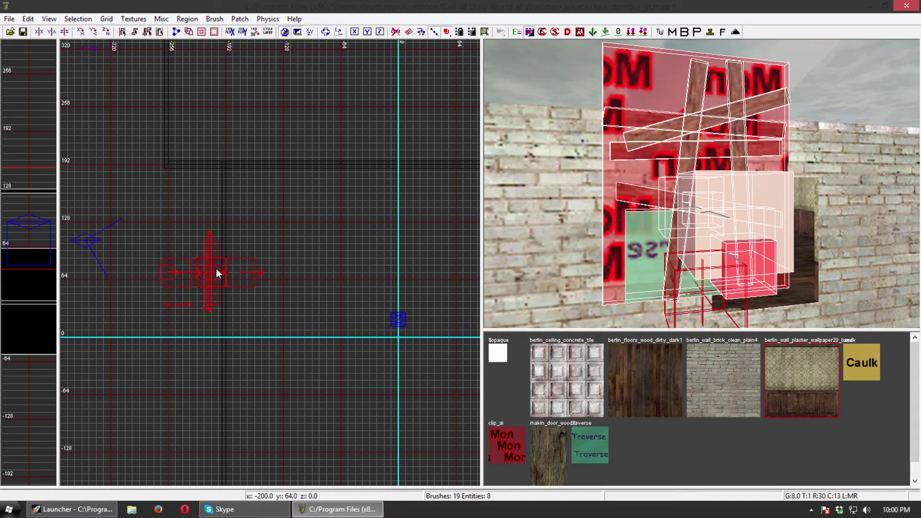
# - In the top view, move the window barricade prefab into the wall, centred on the window opening
pyautogui.moveTo(216, 268); pyautogui.dragTo(215, 298)
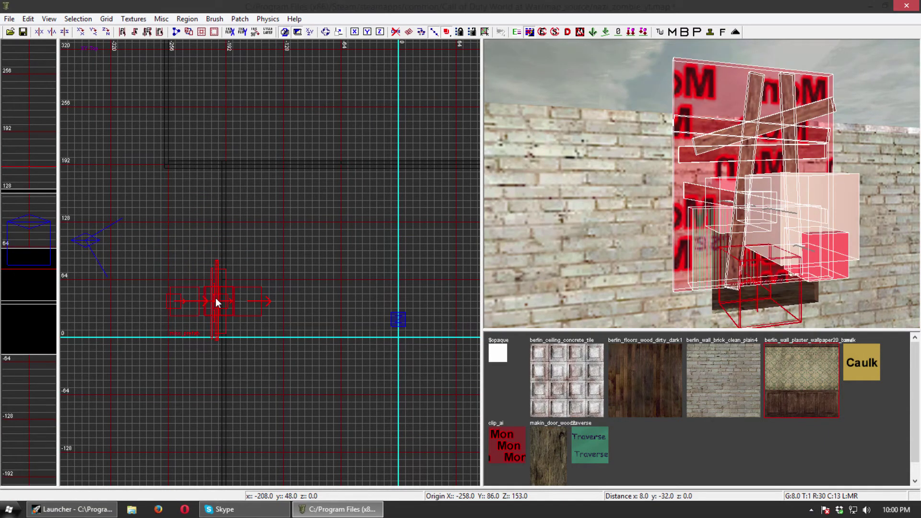
pyautogui.scroll(1, 215, 298)
pyautogui.scroll(3, 215, 298)
pyautogui.moveTo(365, 349); pyautogui.dragTo(345, 319, button='right')
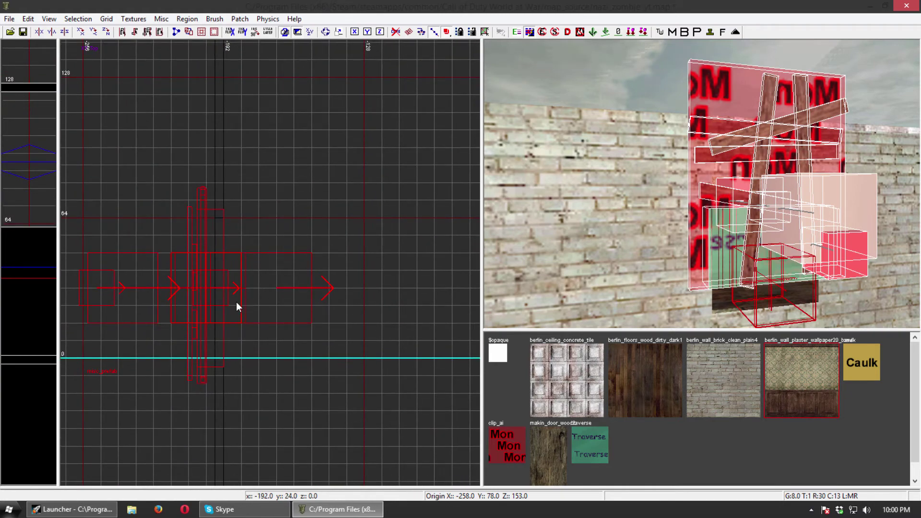
# - In the side view facing the window, lower the barricade prefab 40 units so its frame rests on z 0, and deselect it
pyautogui.hotkey('ctrl', 'Tab')
pyautogui.hotkey('ctrl', 'Tab')
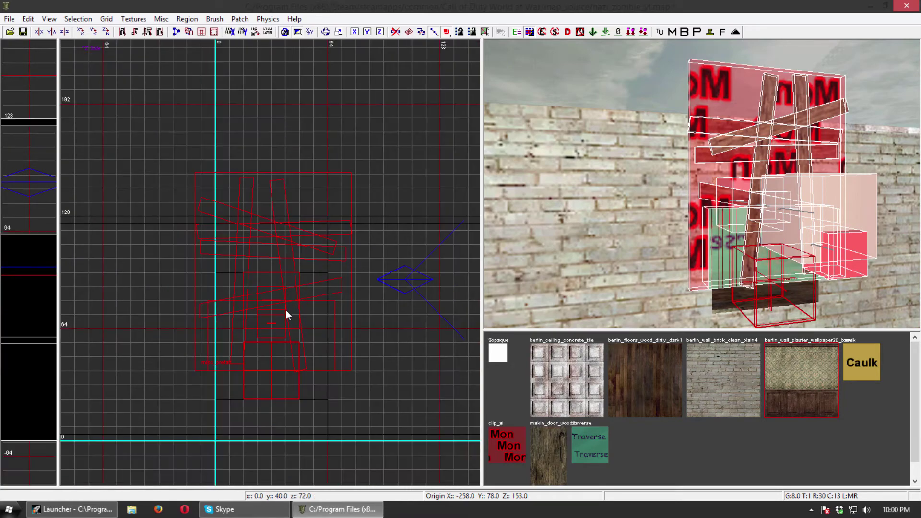
pyautogui.scroll(1, 291, 315)
pyautogui.moveTo(619, 269)
pyautogui.mouseDown(button='right')
pyautogui.moveTo(637, 245)
pyautogui.moveTo(628, 235)
pyautogui.moveTo(681, 226)
pyautogui.moveTo(628, 235)
pyautogui.moveTo(633, 216)
pyautogui.mouseUp(button='right')
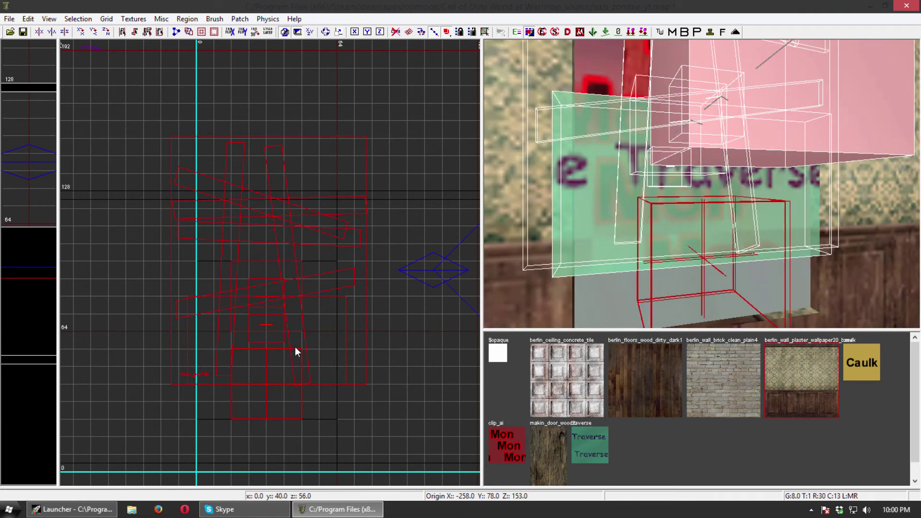
pyautogui.moveTo(295, 346); pyautogui.dragTo(289, 210, button='right')
pyautogui.moveTo(247, 249); pyautogui.dragTo(246, 252, button='right')
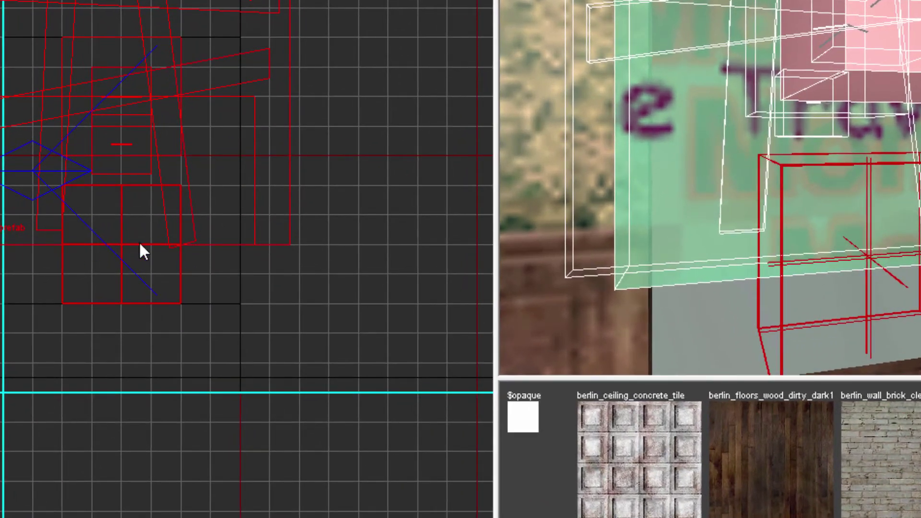
pyautogui.moveTo(139, 240); pyautogui.dragTo(143, 212, button='right')
pyautogui.moveTo(133, 210); pyautogui.dragTo(134, 339)
pyautogui.moveTo(779, 247)
pyautogui.mouseDown(button='right')
pyautogui.moveTo(778, 278)
pyautogui.moveTo(770, 216)
pyautogui.moveTo(762, 273)
pyautogui.mouseUp(button='right')
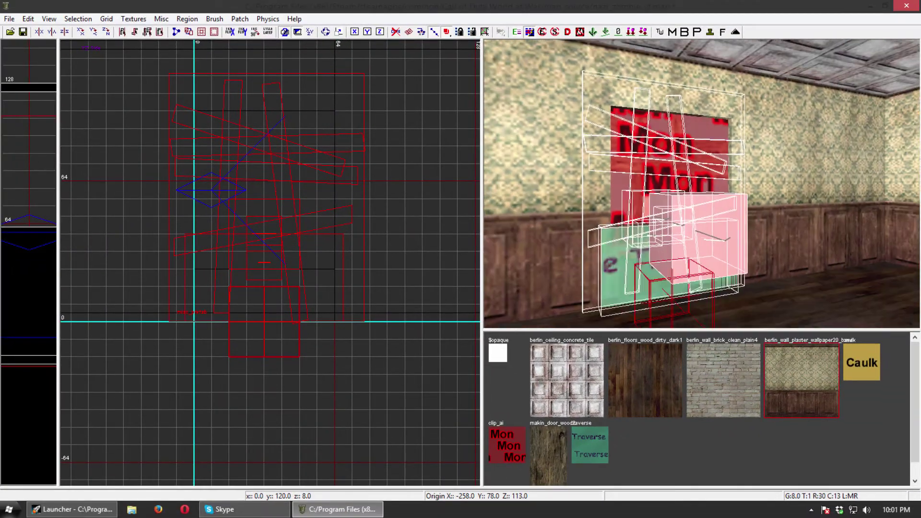
pyautogui.press('Escape')
# - Examine from inside the room how the barricade prefab's clip and traverse brushes line up with the window opening
pyautogui.moveTo(701, 286); pyautogui.dragTo(703, 278, button='right')
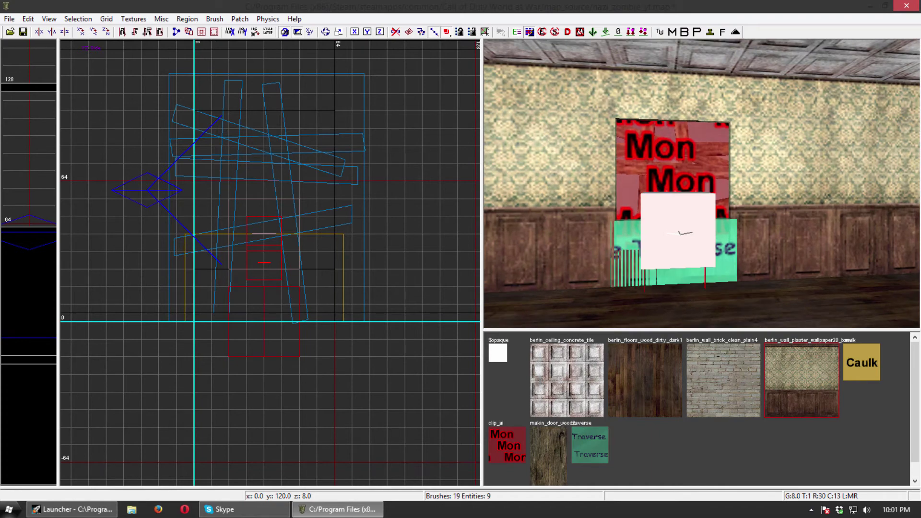
pyautogui.moveTo(703, 201)
pyautogui.mouseDown(button='right')
pyautogui.moveTo(729, 164)
pyautogui.moveTo(729, 211)
pyautogui.moveTo(729, 168)
pyautogui.moveTo(702, 124)
pyautogui.moveTo(691, 217)
pyautogui.mouseUp(button='right')
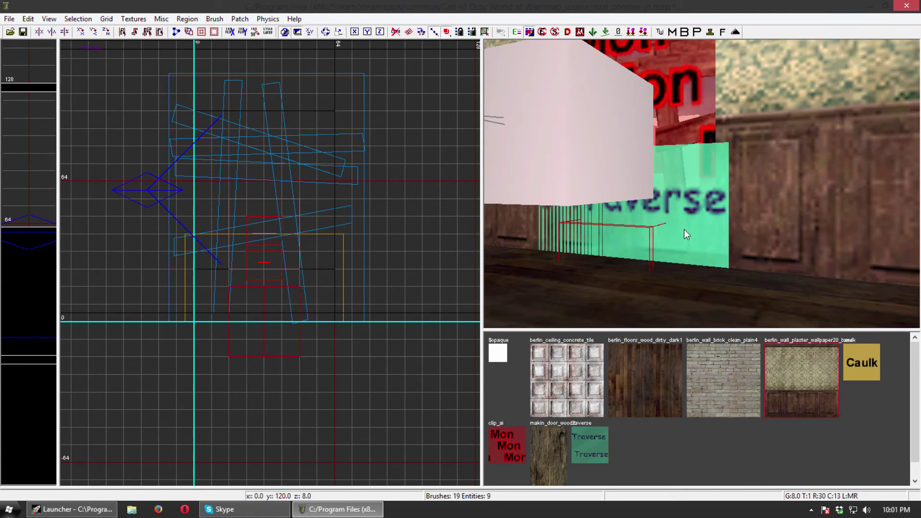
pyautogui.moveTo(684, 230)
pyautogui.mouseDown(button='right')
pyautogui.moveTo(686, 168)
pyautogui.moveTo(681, 240)
pyautogui.moveTo(683, 178)
pyautogui.moveTo(676, 216)
pyautogui.moveTo(669, 184)
pyautogui.mouseUp(button='right')
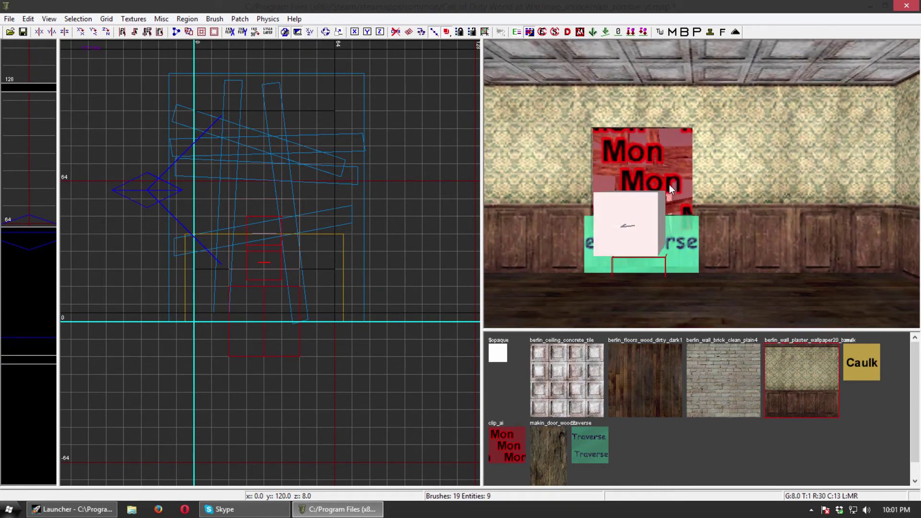
pyautogui.keyDown('shift'); pyautogui.click(669, 184); pyautogui.keyUp('shift')
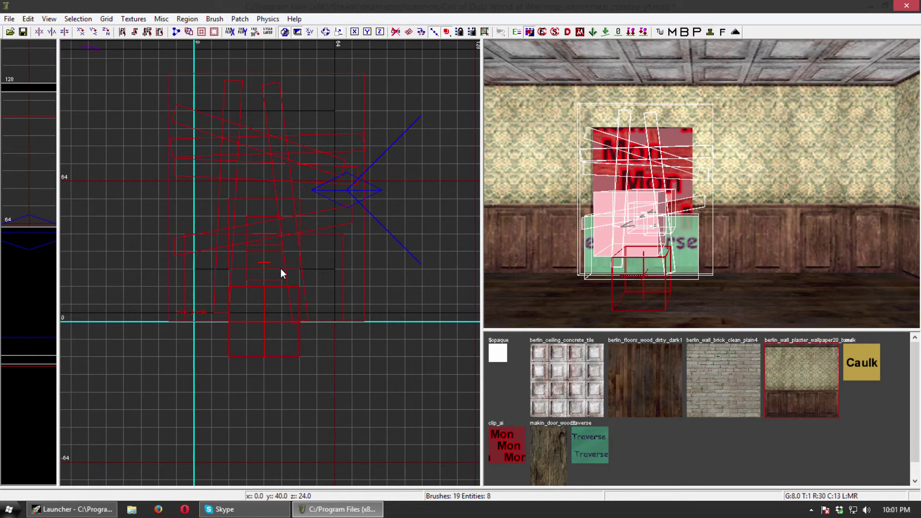
pyautogui.press('Escape')
pyautogui.moveTo(653, 269)
pyautogui.mouseDown(button='right')
pyautogui.moveTo(645, 240)
pyautogui.moveTo(681, 225)
pyautogui.moveTo(669, 259)
pyautogui.mouseUp(button='right')
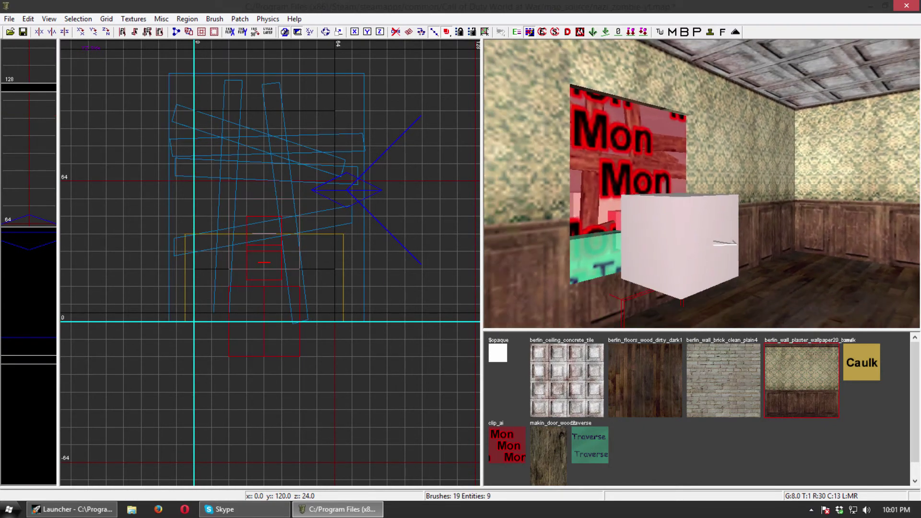
pyautogui.keyDown('shift'); pyautogui.click(586, 302); pyautogui.keyUp('shift')
pyautogui.press('Escape')
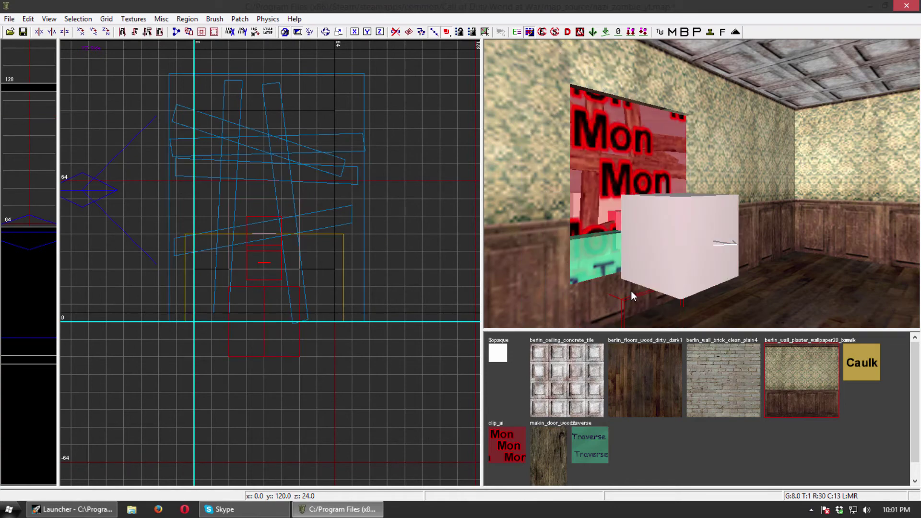
# - Raise the top edge of the wall brush beneath the window 16 units, level with the top of the traverse brush
pyautogui.moveTo(630, 291)
pyautogui.mouseDown(button='right')
pyautogui.moveTo(600, 290)
pyautogui.moveTo(595, 319)
pyautogui.moveTo(599, 268)
pyautogui.moveTo(626, 247)
pyautogui.moveTo(643, 259)
pyautogui.moveTo(632, 291)
pyautogui.mouseUp(button='right')
pyautogui.keyDown('shift'); pyautogui.click(683, 270); pyautogui.keyUp('shift')
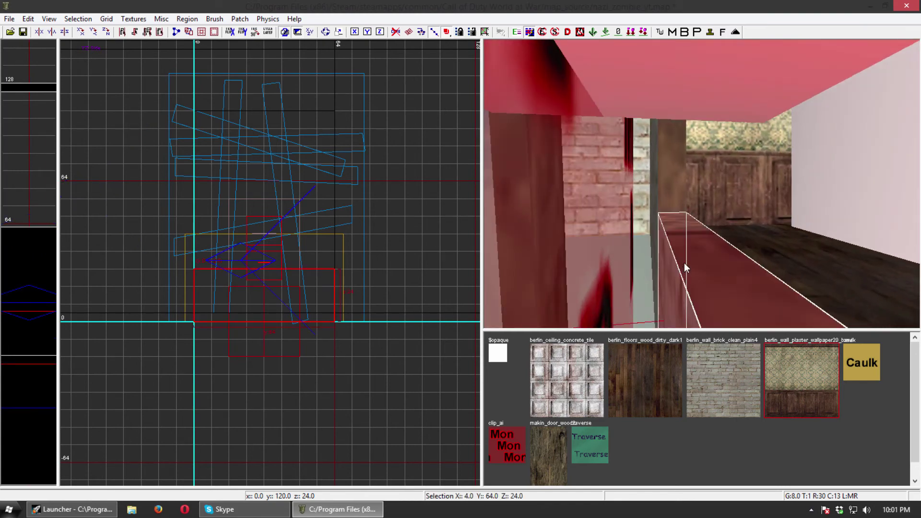
pyautogui.moveTo(693, 235)
pyautogui.mouseDown(button='right')
pyautogui.moveTo(683, 283)
pyautogui.moveTo(695, 211)
pyautogui.moveTo(686, 273)
pyautogui.moveTo(681, 211)
pyautogui.moveTo(661, 231)
pyautogui.moveTo(664, 240)
pyautogui.moveTo(700, 245)
pyautogui.moveTo(696, 254)
pyautogui.moveTo(704, 226)
pyautogui.moveTo(705, 269)
pyautogui.moveTo(690, 254)
pyautogui.moveTo(695, 244)
pyautogui.moveTo(652, 255)
pyautogui.mouseUp(button='right')
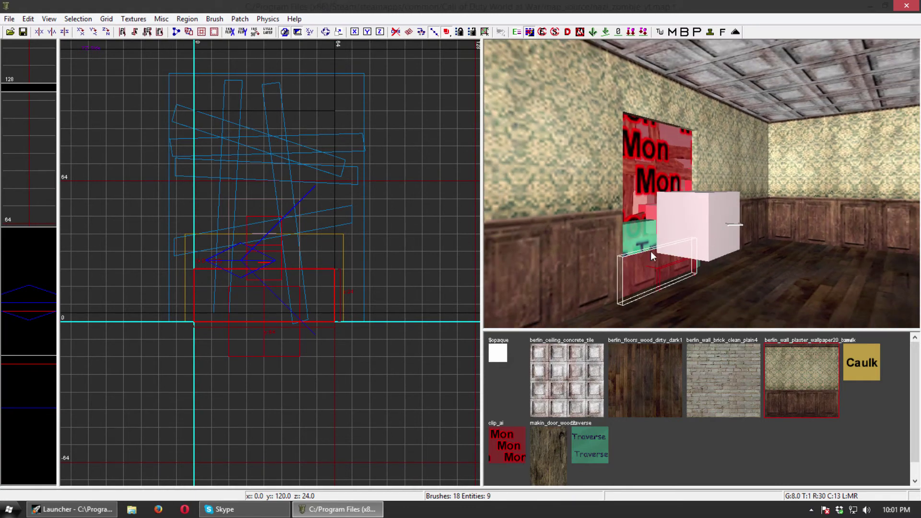
pyautogui.moveTo(295, 255); pyautogui.dragTo(298, 225)
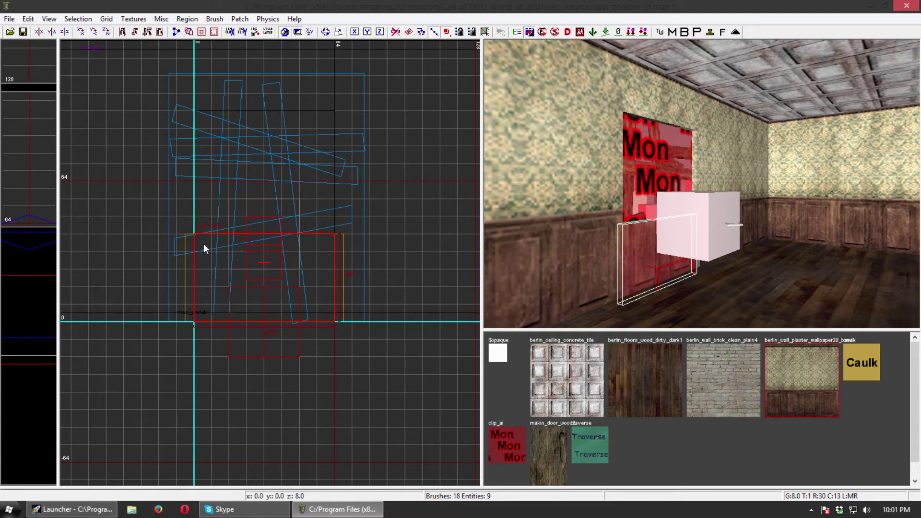
# - Try the wall brush beneath the window 8 units lower, and bring its top edge back level with the traverse brush
pyautogui.moveTo(663, 260)
pyautogui.mouseDown(button='right')
pyautogui.moveTo(644, 255)
pyautogui.moveTo(643, 234)
pyautogui.mouseUp(button='right')
pyautogui.moveTo(701, 184)
pyautogui.mouseDown(button='right')
pyautogui.moveTo(702, 158)
pyautogui.moveTo(699, 201)
pyautogui.moveTo(699, 166)
pyautogui.moveTo(698, 192)
pyautogui.moveTo(660, 221)
pyautogui.mouseUp(button='right')
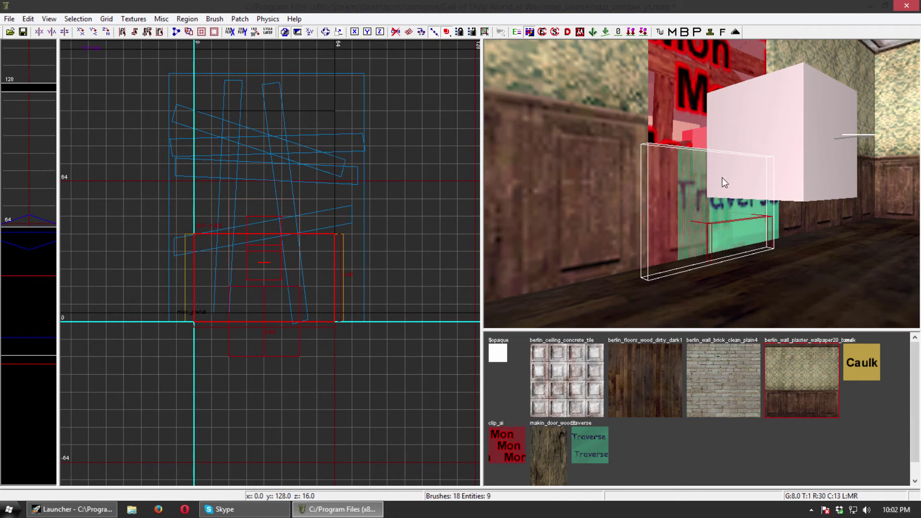
pyautogui.moveTo(259, 229); pyautogui.dragTo(258, 236)
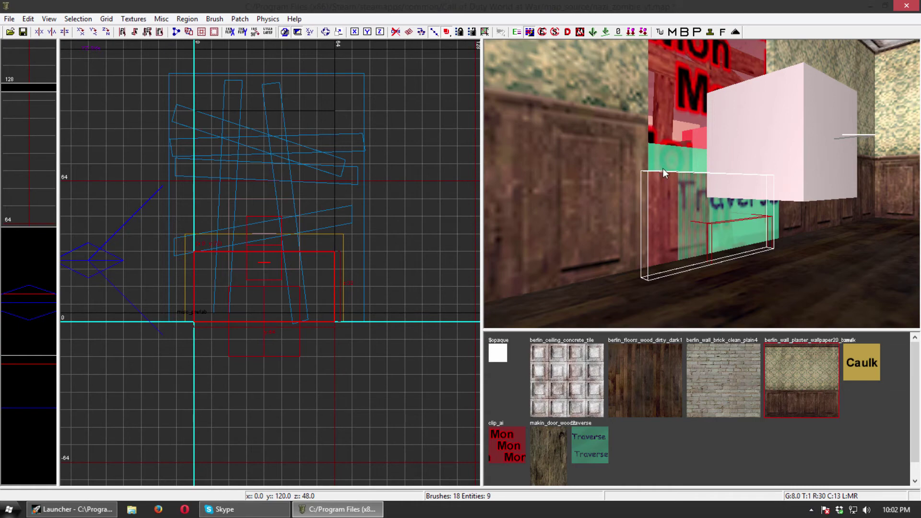
pyautogui.moveTo(291, 244); pyautogui.dragTo(292, 230)
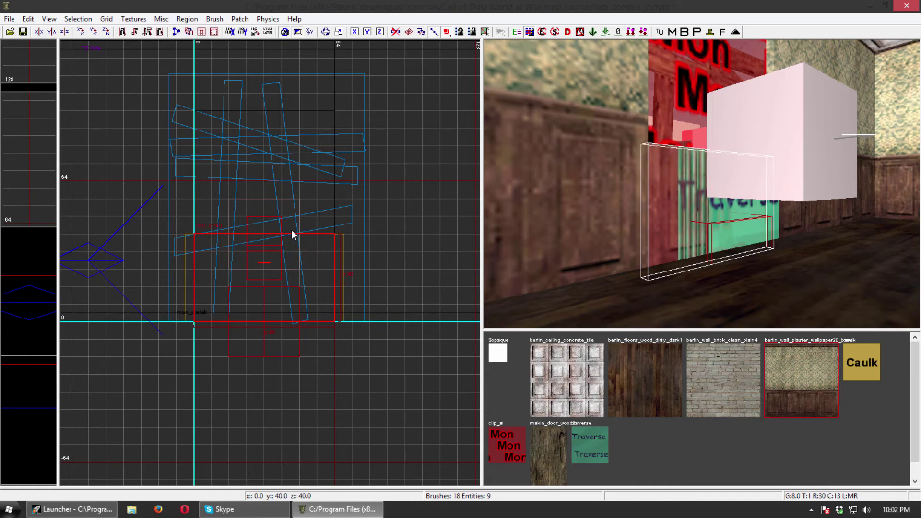
# - Raise the bottom edge of the wall brush above the window 16 units, lower it back 8 units, and deselect the brush
pyautogui.moveTo(662, 265)
pyautogui.mouseDown(button='right')
pyautogui.moveTo(664, 245)
pyautogui.moveTo(638, 247)
pyautogui.moveTo(667, 269)
pyautogui.mouseUp(button='right')
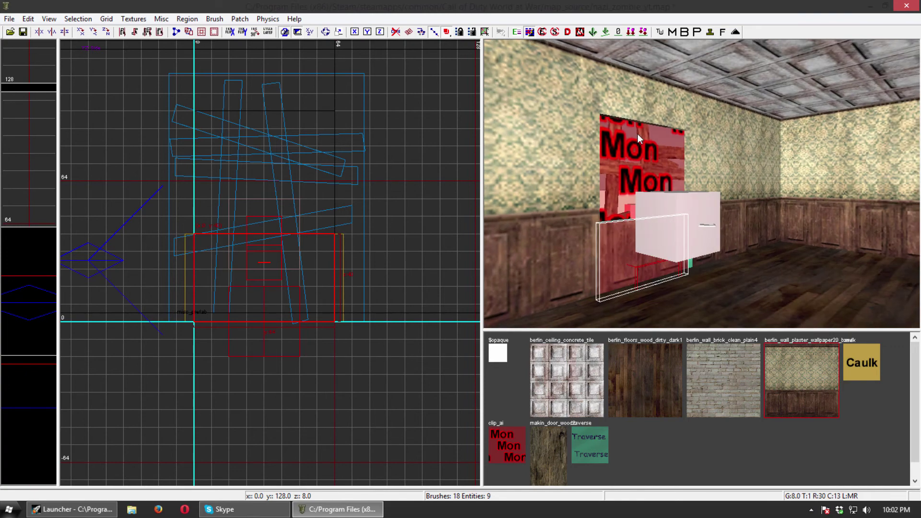
pyautogui.keyDown('shift'); pyautogui.click(638, 106); pyautogui.keyUp('shift')
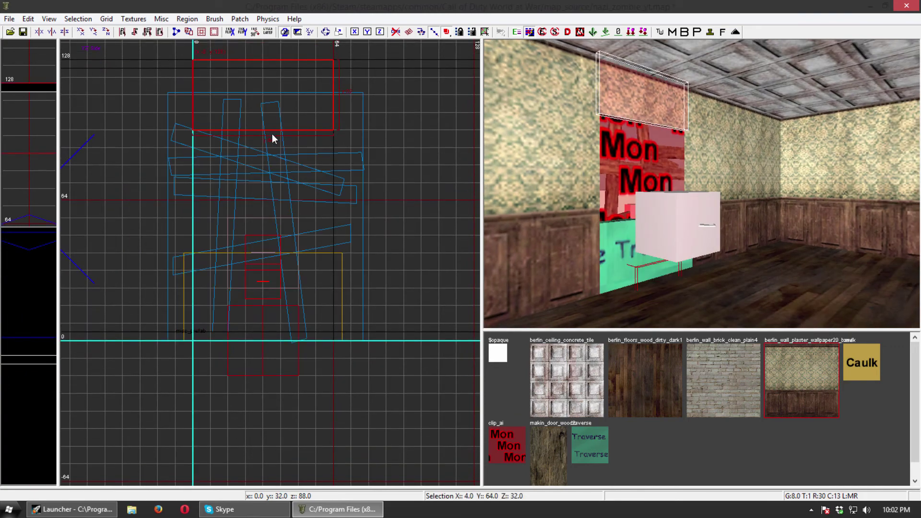
pyautogui.moveTo(271, 134)
pyautogui.mouseDown()
pyautogui.moveTo(271, 117)
pyautogui.moveTo(250, 111)
pyautogui.mouseUp()
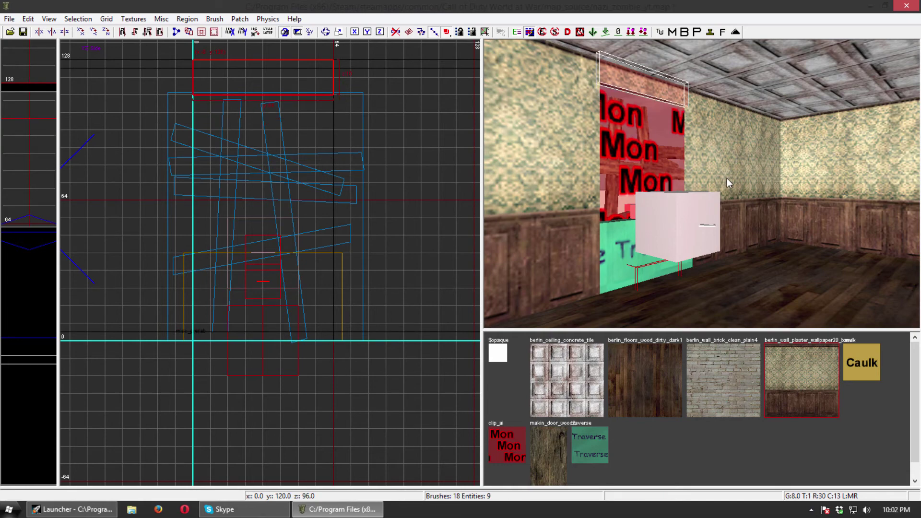
pyautogui.moveTo(727, 178); pyautogui.dragTo(695, 134, button='right')
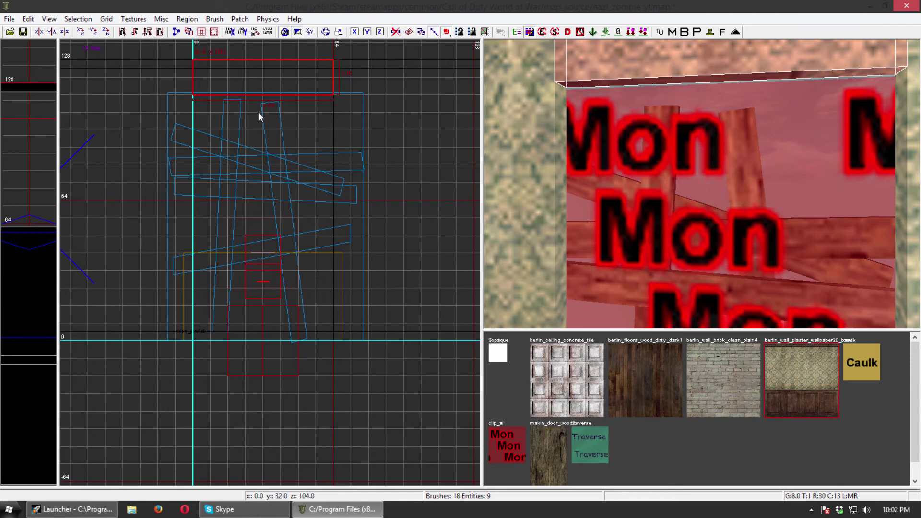
pyautogui.moveTo(263, 109); pyautogui.dragTo(263, 117)
pyautogui.press('Escape')
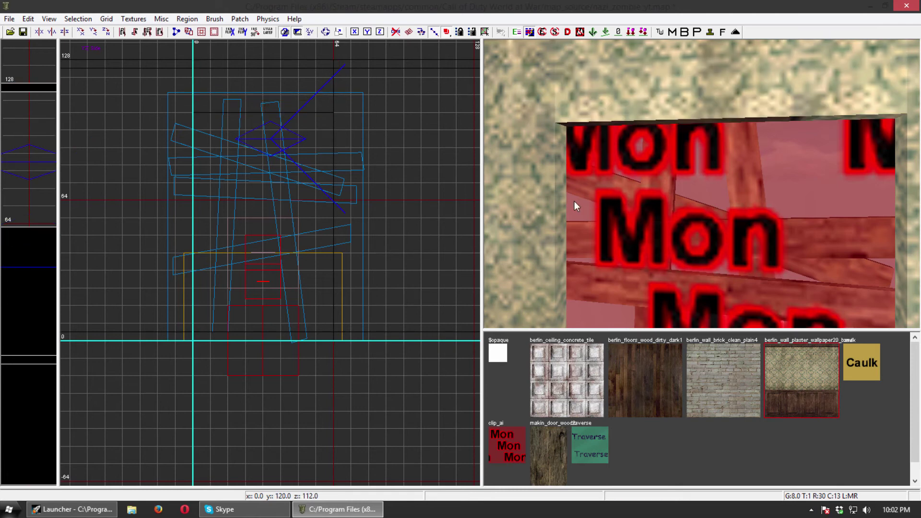
# - Try widening the window by pulling both side wall brushes 8 units outward, and inspect the barricade from outside and inside the room
pyautogui.keyDown('shift'); pyautogui.click(537, 203); pyautogui.keyUp('shift')
pyautogui.moveTo(217, 194); pyautogui.dragTo(208, 195)
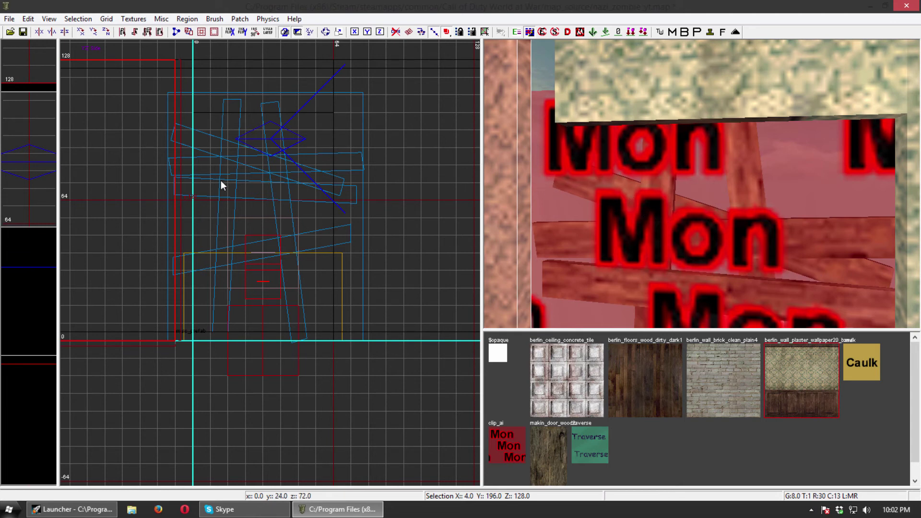
pyautogui.moveTo(193, 197); pyautogui.dragTo(215, 201)
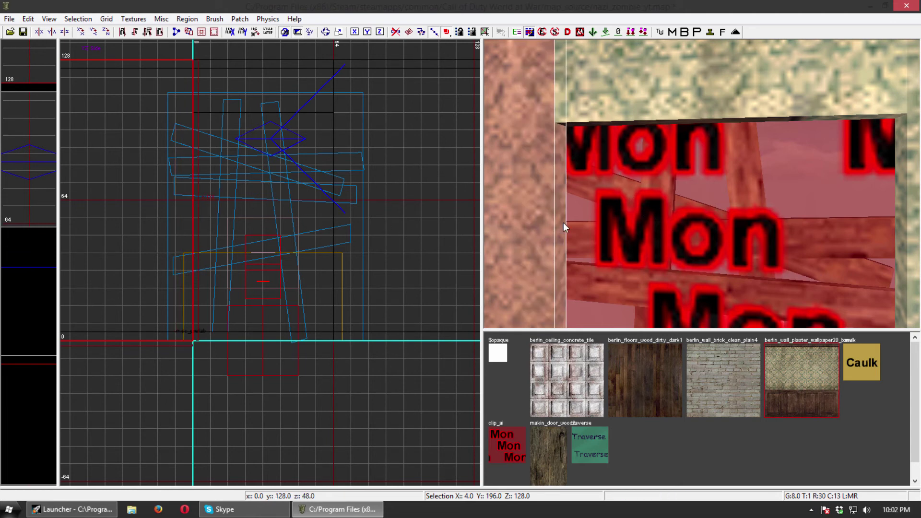
pyautogui.press('Escape')
pyautogui.moveTo(778, 226)
pyautogui.mouseDown(button='right')
pyautogui.moveTo(830, 226)
pyautogui.moveTo(810, 231)
pyautogui.mouseUp(button='right')
pyautogui.keyDown('shift'); pyautogui.click(810, 231); pyautogui.keyUp('shift')
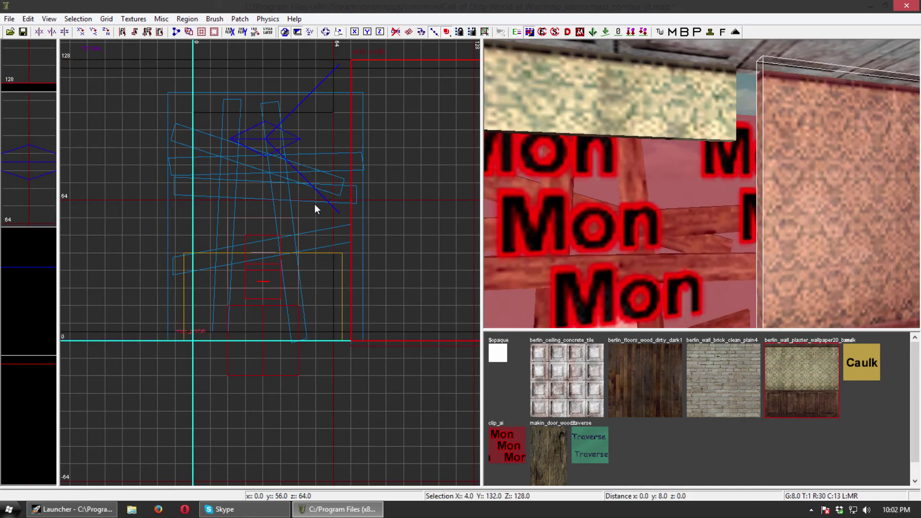
pyautogui.press('Escape')
pyautogui.moveTo(623, 212)
pyautogui.mouseDown(button='right')
pyautogui.moveTo(623, 249)
pyautogui.moveTo(605, 278)
pyautogui.moveTo(601, 201)
pyautogui.moveTo(671, 191)
pyautogui.moveTo(720, 211)
pyautogui.moveTo(734, 254)
pyautogui.mouseUp(button='right')
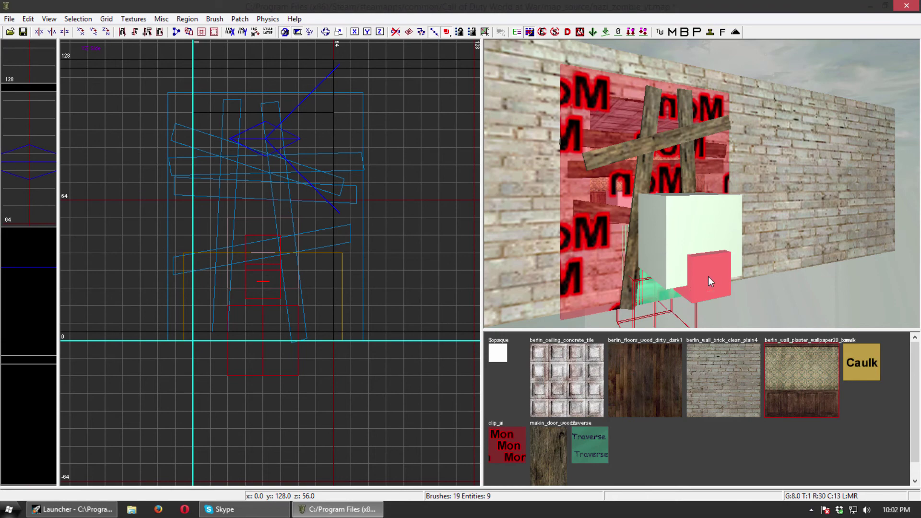
pyautogui.moveTo(707, 276); pyautogui.dragTo(671, 228, button='right')
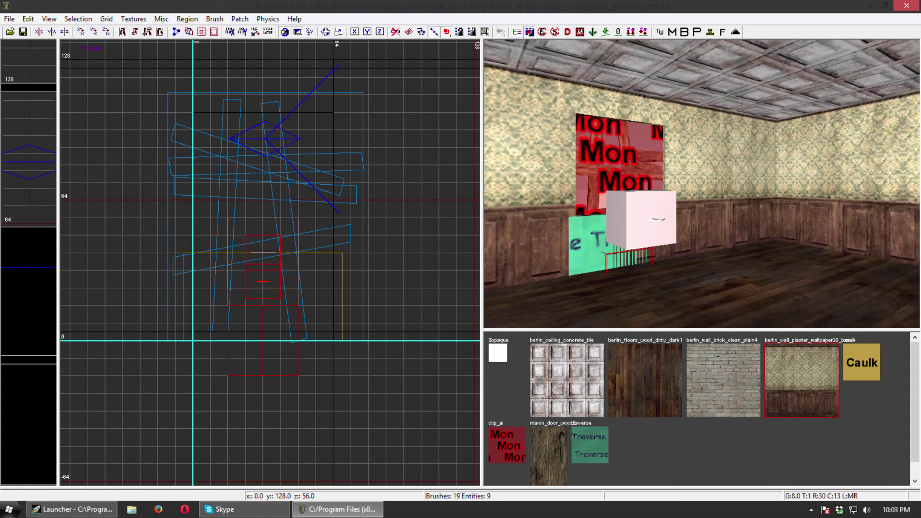